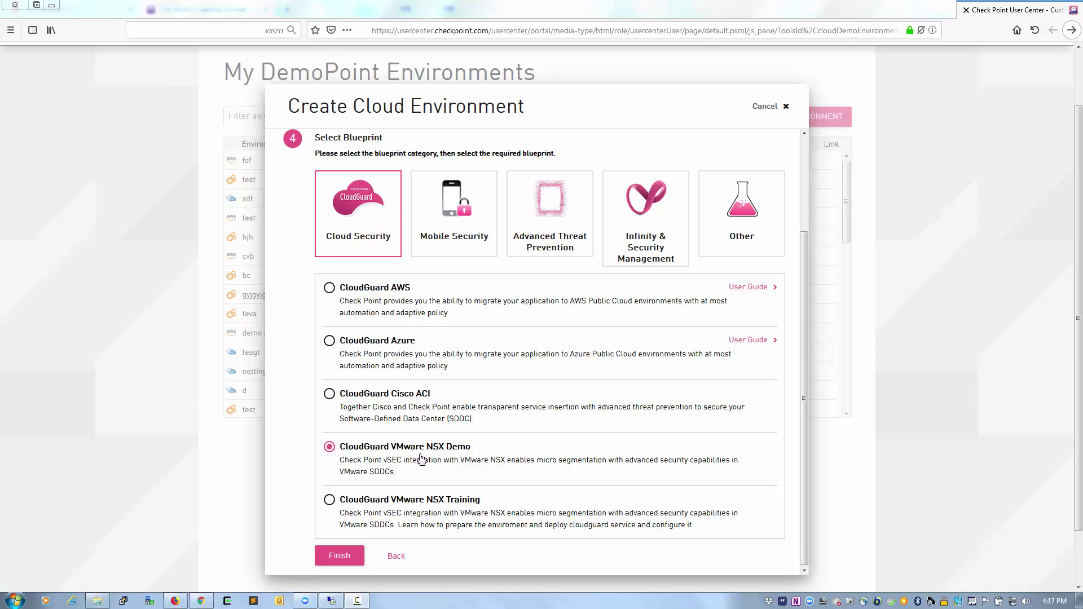
Step: Switch to CloudShare in Chrome, open the CloudGuard_NSX_Demo_Guide_V1.8.pdf guide and highlight the fourth demo scenario about sophisticated attacks
click(201, 601)
click(74, 9)
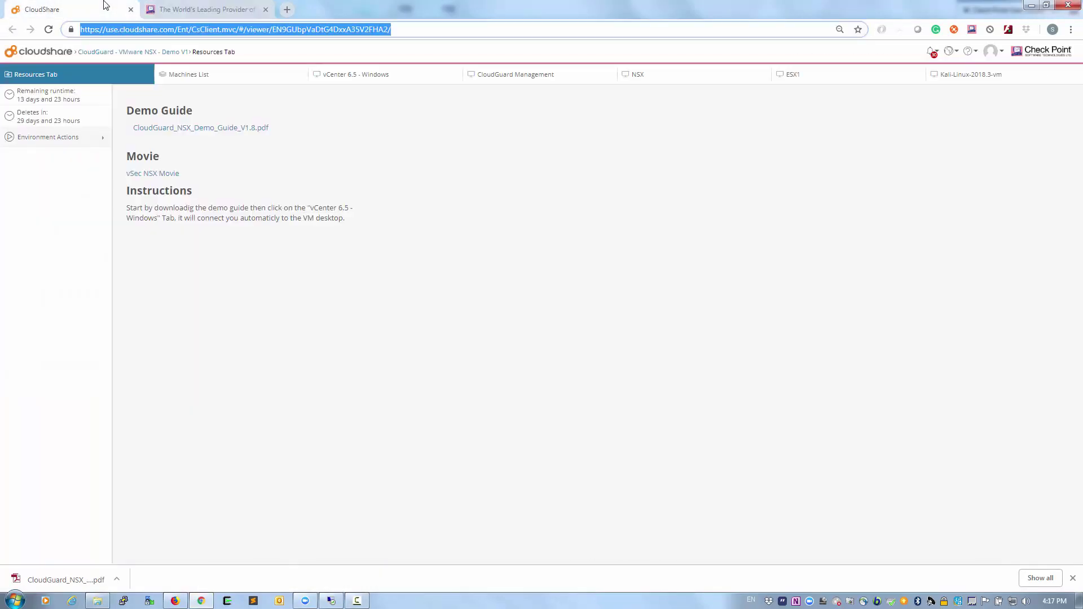
drag(127, 109, 208, 116)
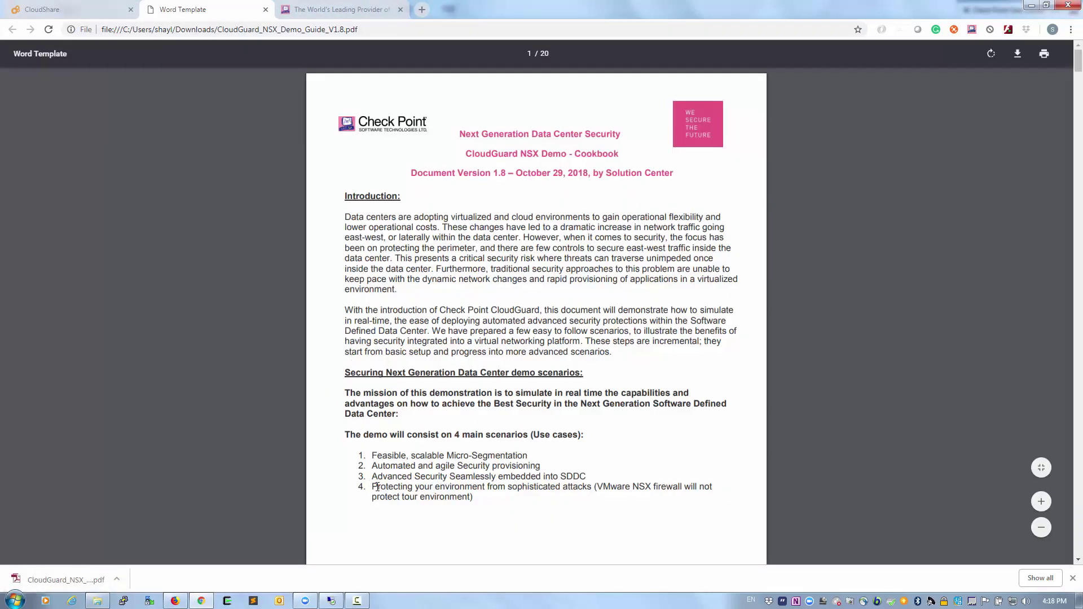
drag(366, 486, 498, 500)
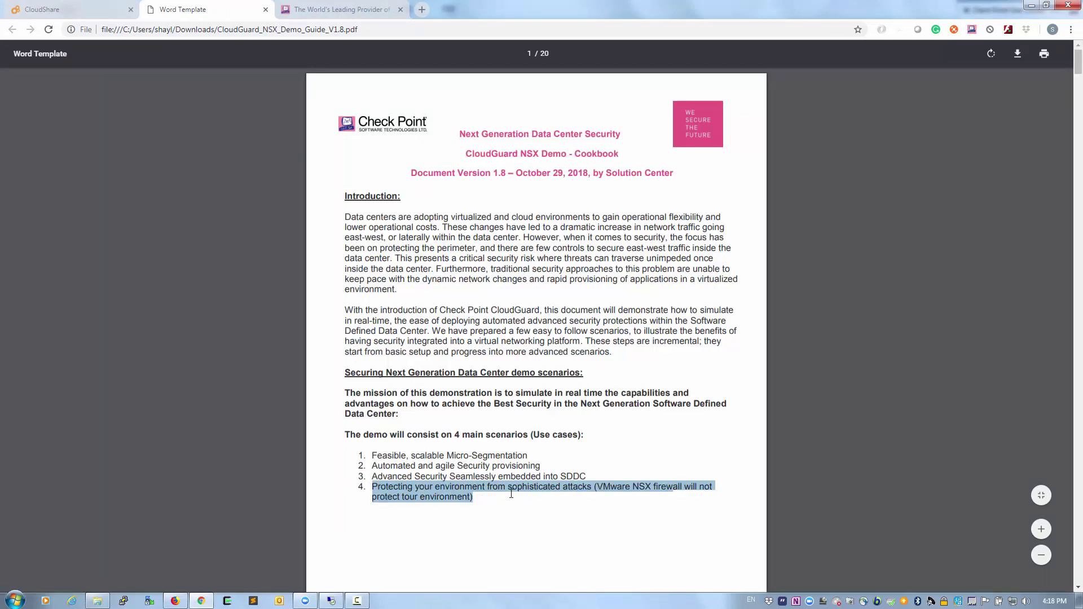
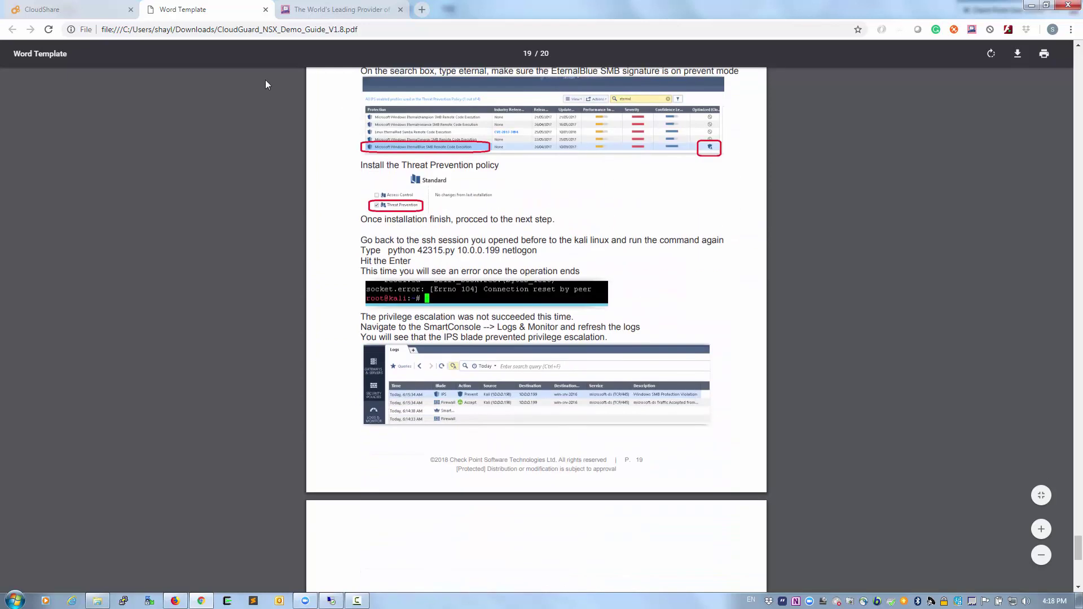
Step: Return to the CloudShare environment, switch to the vCenter remote desktop and highlight Server2016's IP address in the vSphere Web Client
click(88, 5)
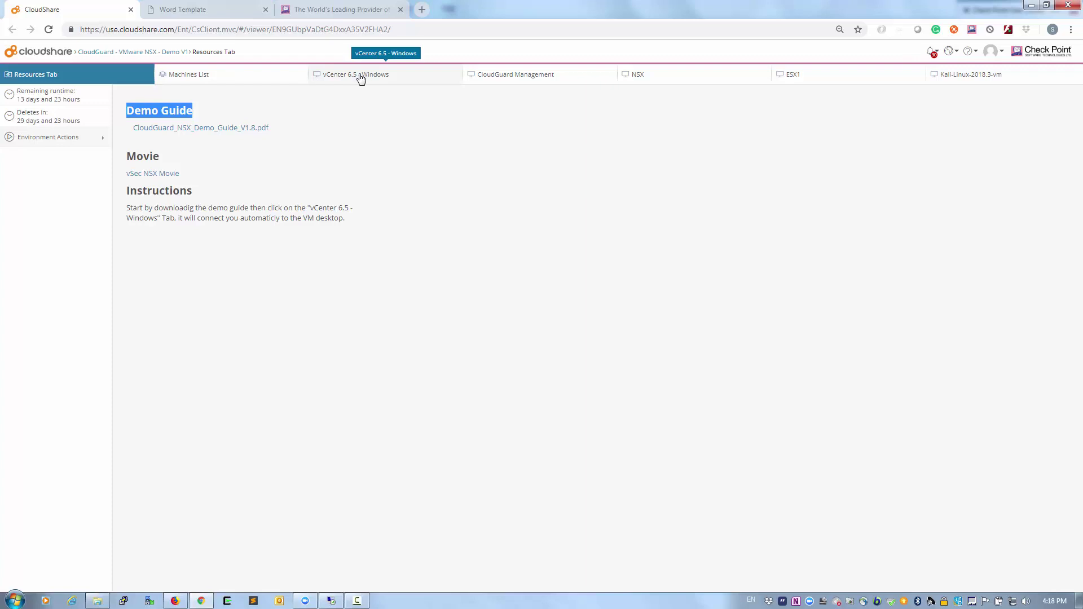
click(331, 601)
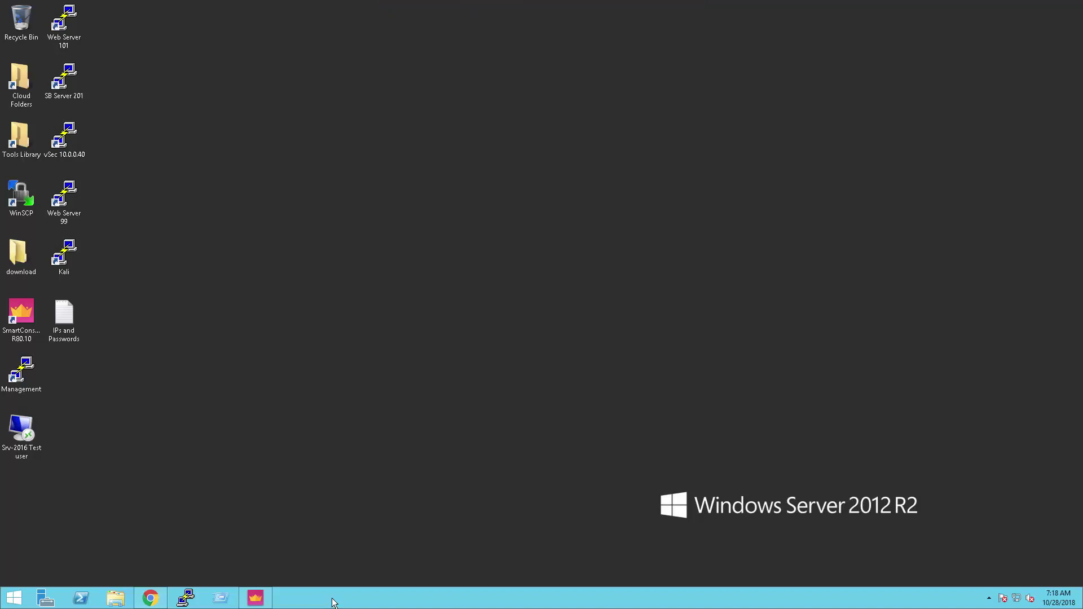
click(150, 597)
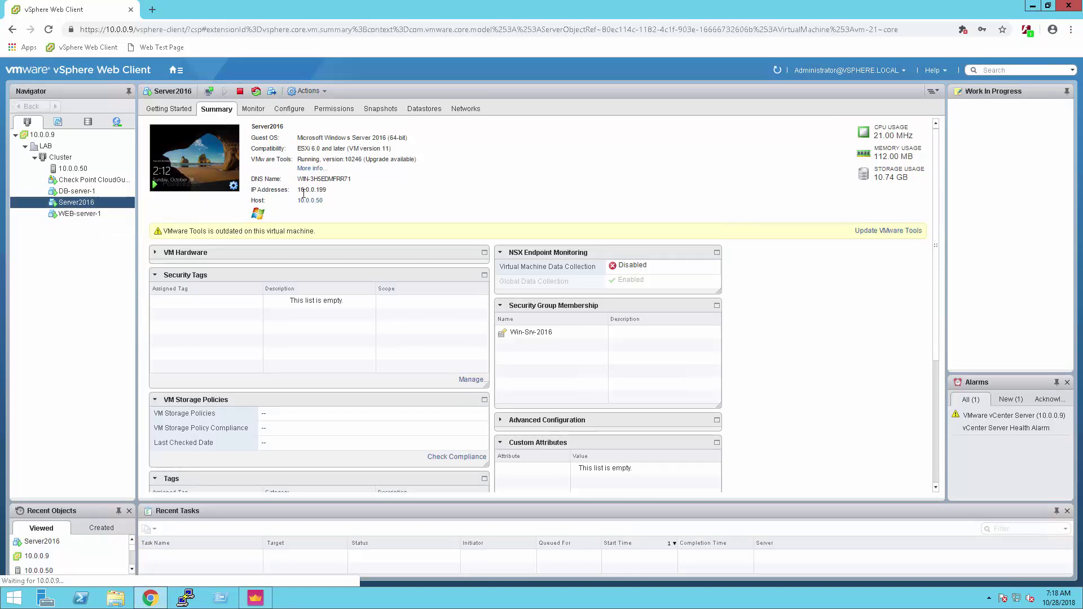
drag(328, 190, 292, 190)
Step: In Networking & Security's Service Composer, inspect the Network Introspection Services of CloudGuard_Policy and leave its editor without changes
click(175, 70)
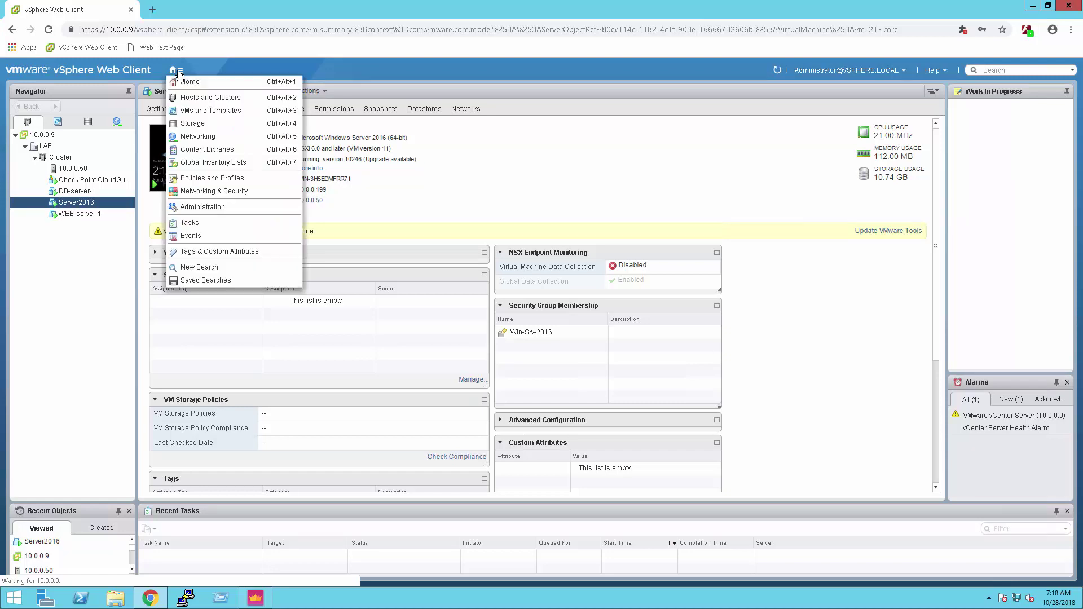
click(217, 192)
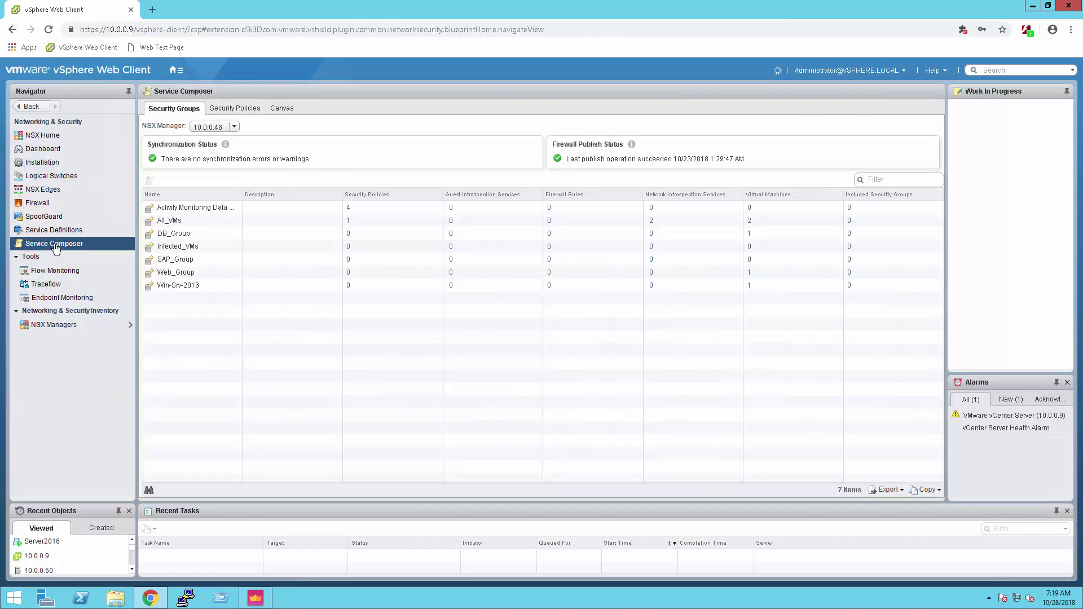
click(235, 109)
click(219, 263)
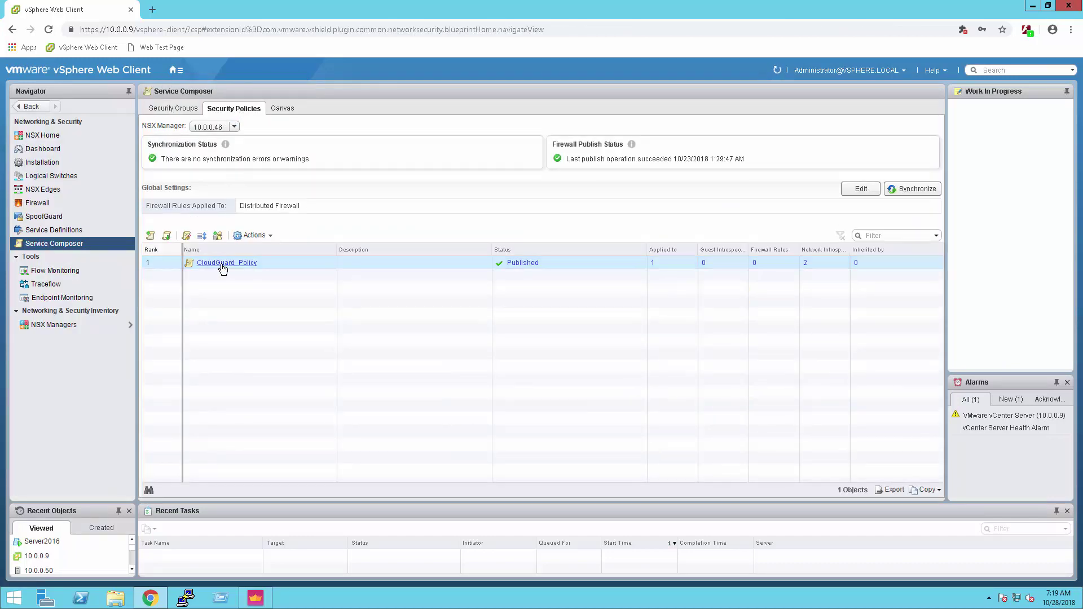
click(187, 237)
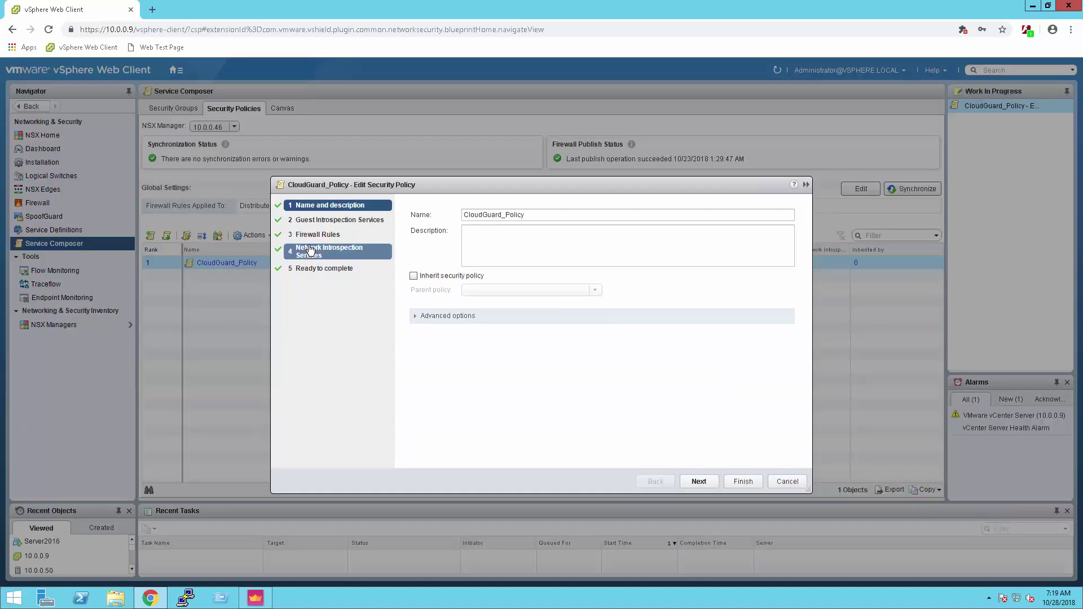
click(311, 251)
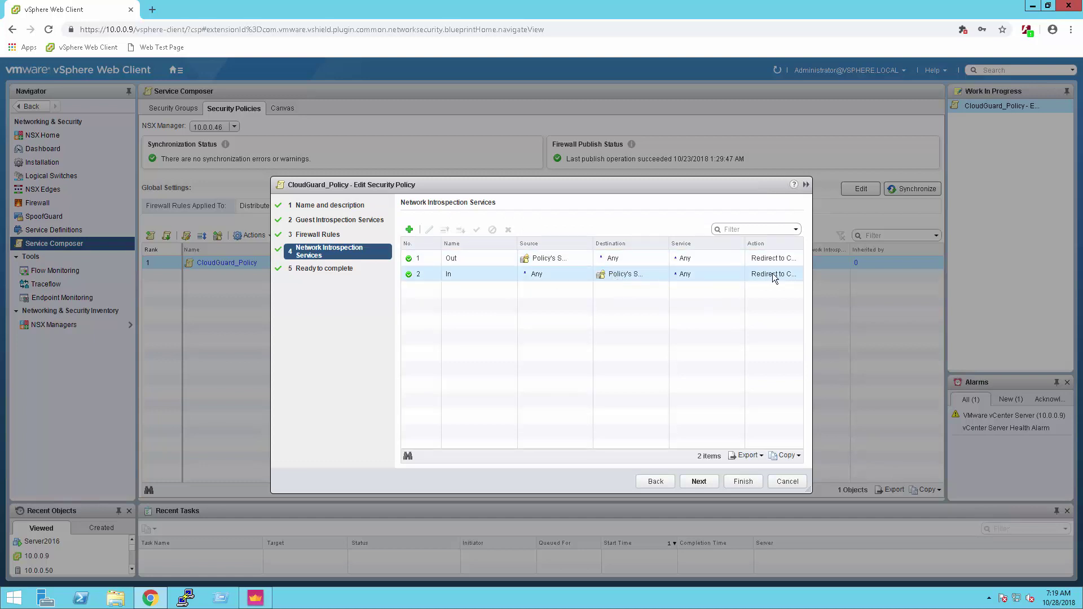
click(793, 479)
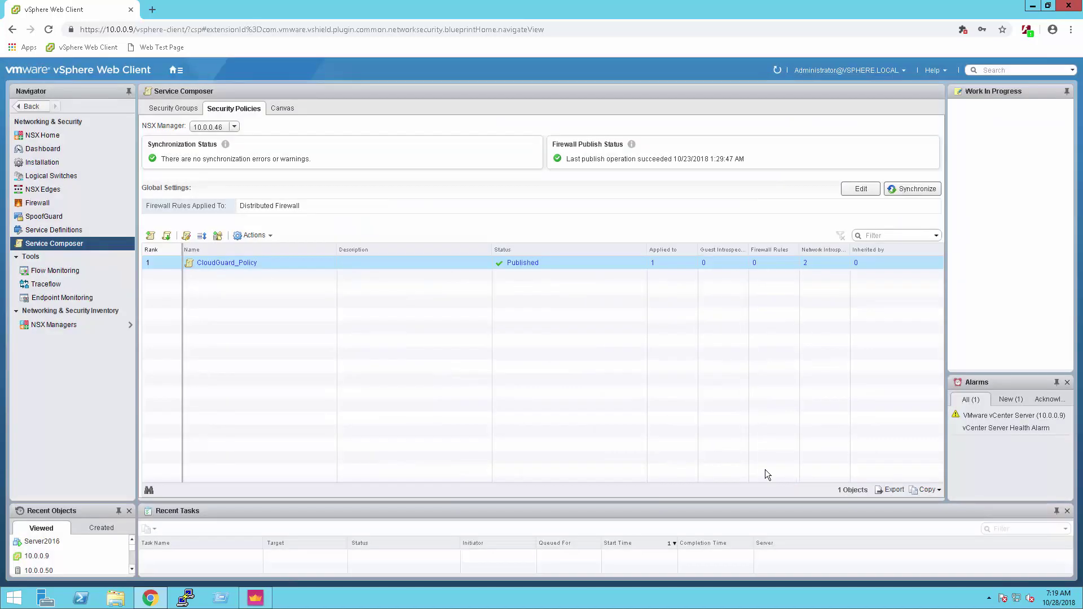
Step: Check which security groups CloudGuard_Policy is applied to and close the dialog without changes
click(218, 240)
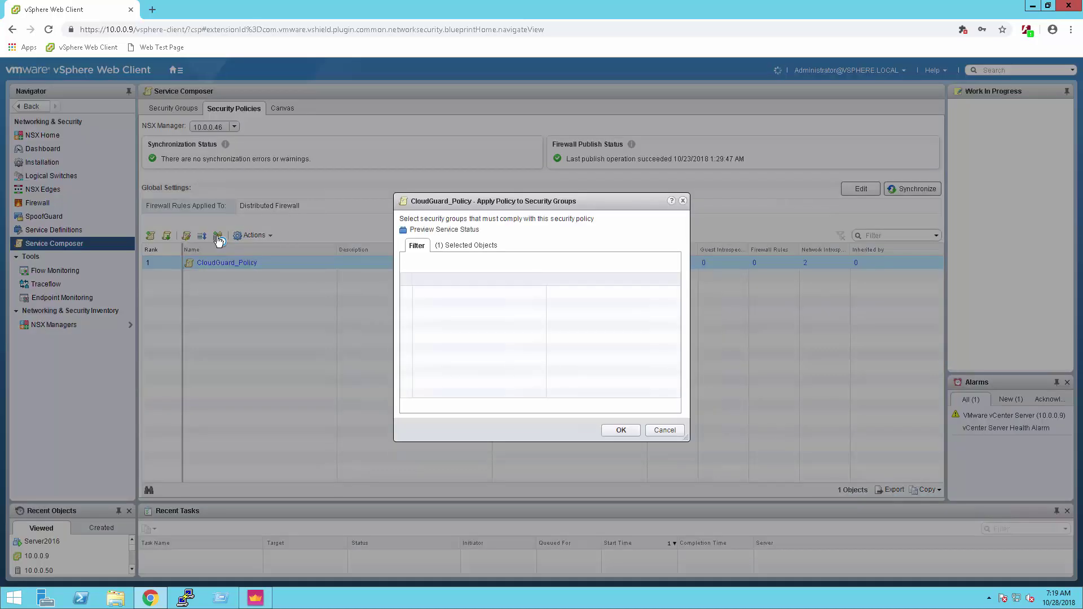
click(462, 245)
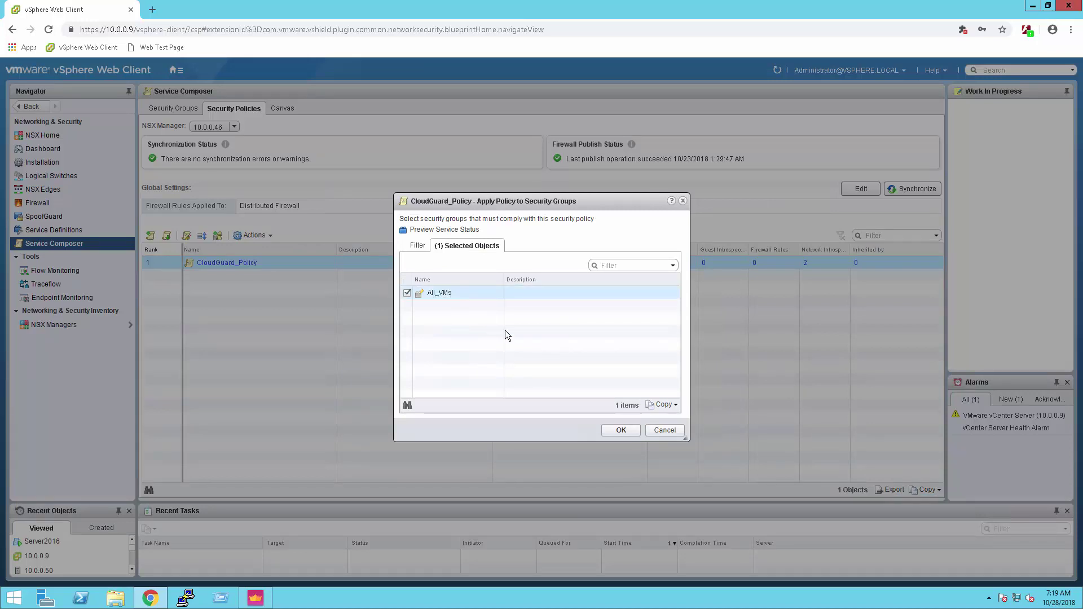
click(674, 431)
click(664, 431)
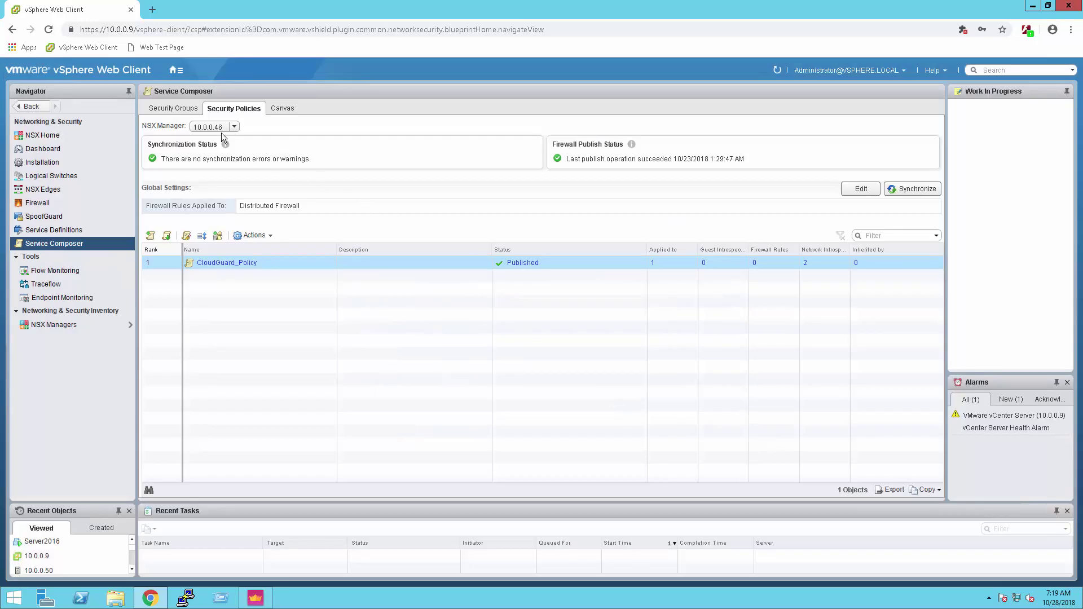
Step: Examine the virtual machines that belong to the All_VMs security group and close their list
click(169, 109)
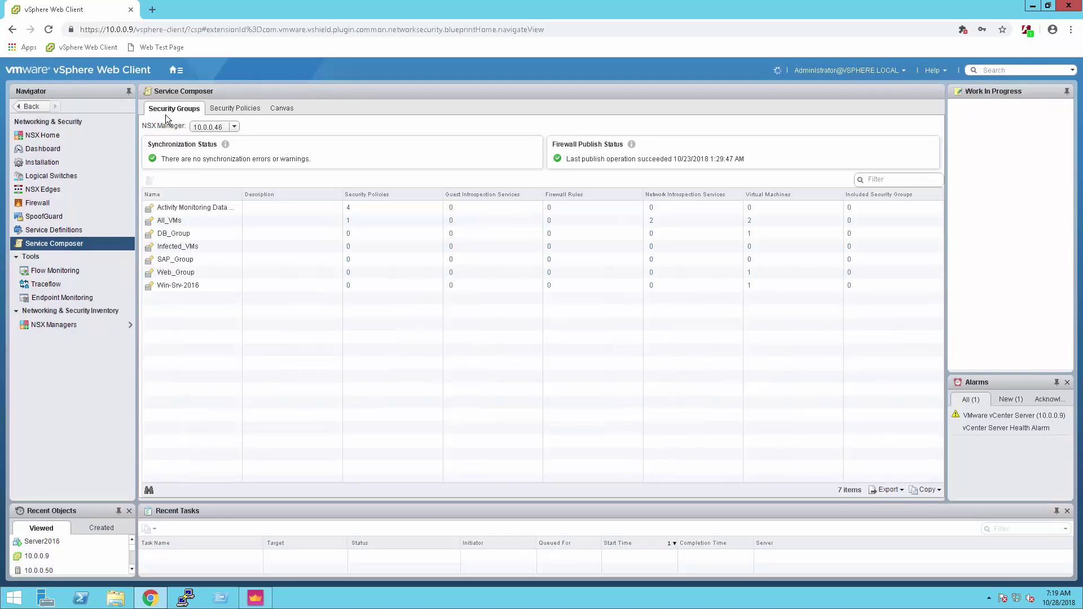
click(751, 223)
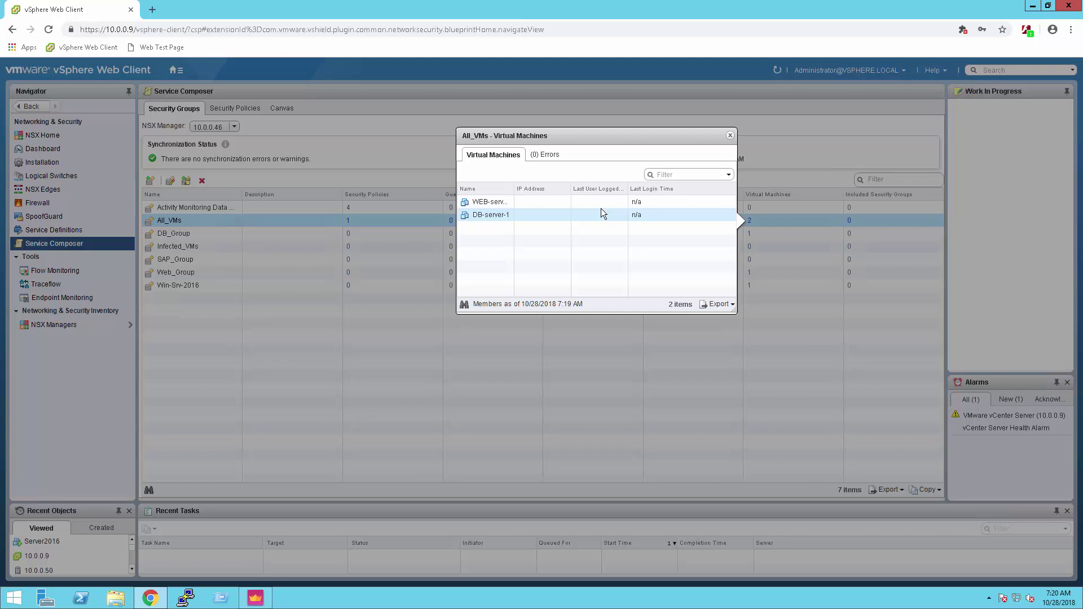
click(730, 136)
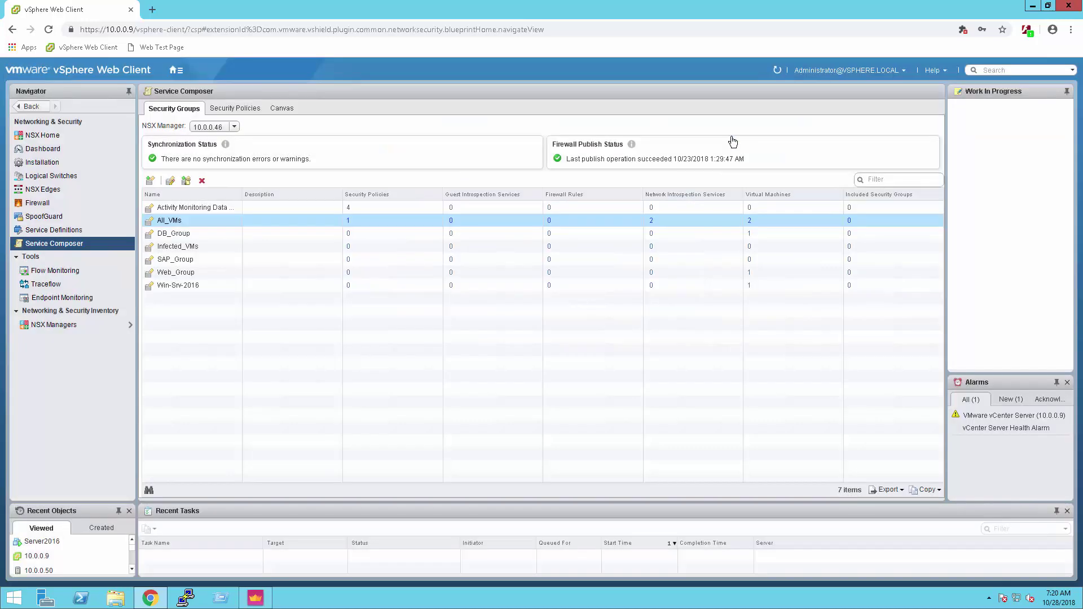
Step: Review the NSX firewall rules in the Win-Srv-2016 section, including their destination
click(43, 204)
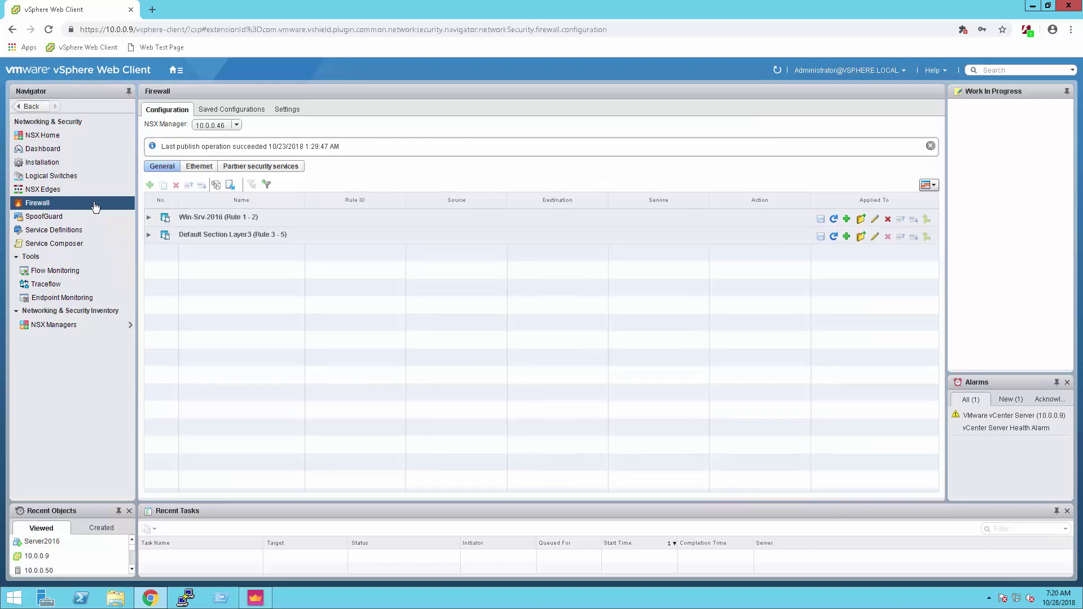
click(149, 218)
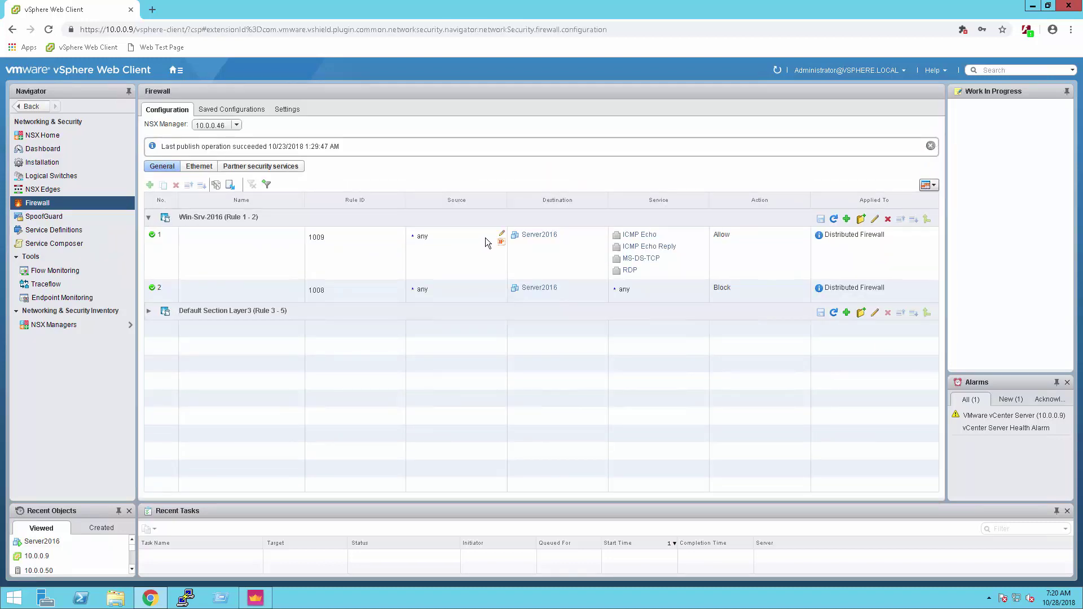
mouse_move(537, 241)
Step: Minimize the browser, review the Srv-2016 Test user remote desktop settings and connect to 10.0.0.199
click(1031, 7)
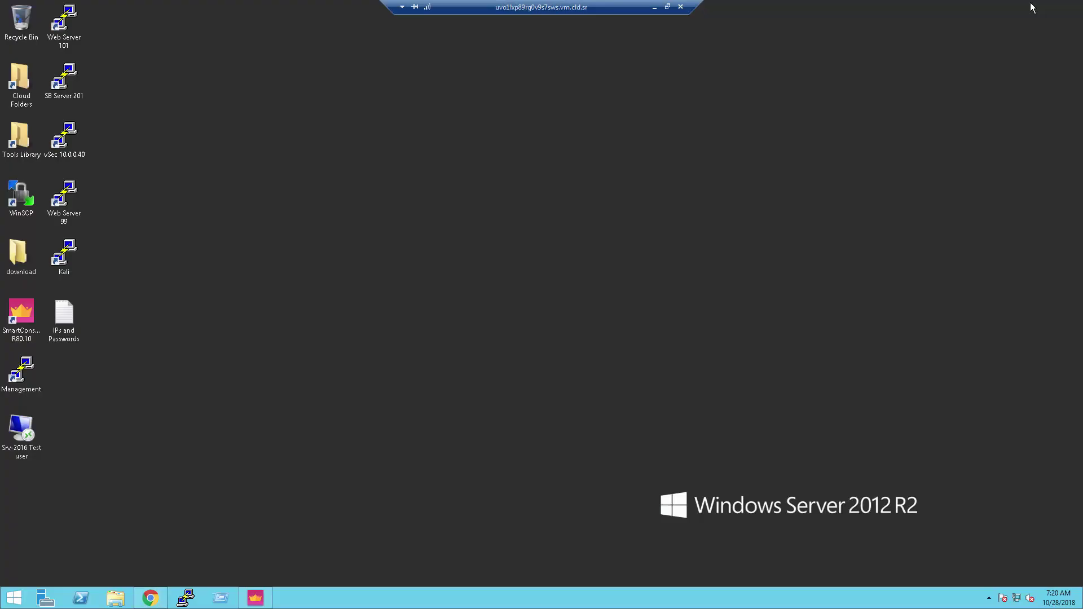
right_click(26, 425)
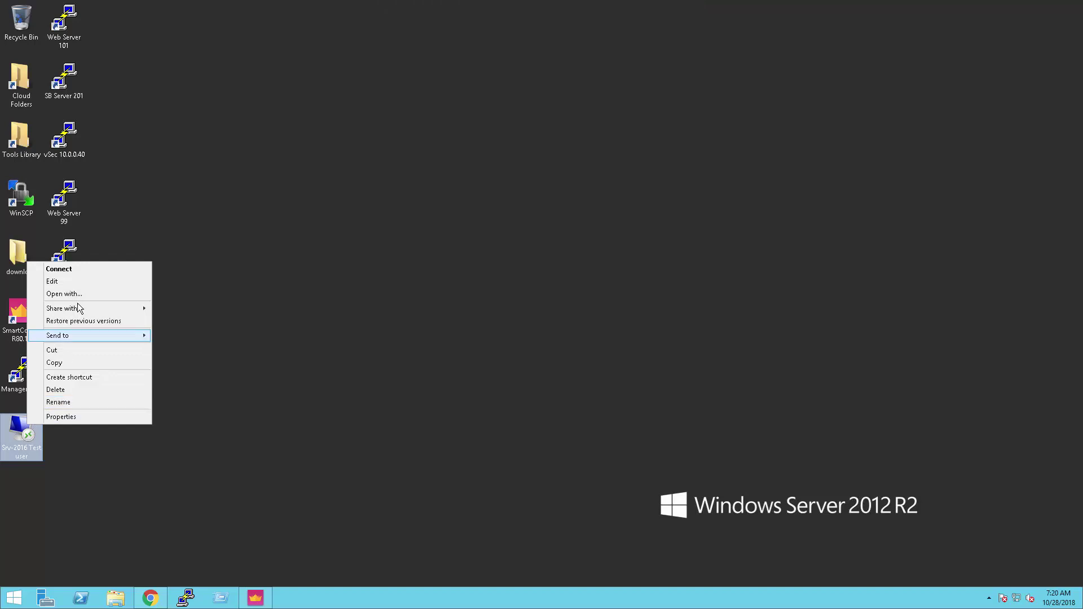
click(77, 282)
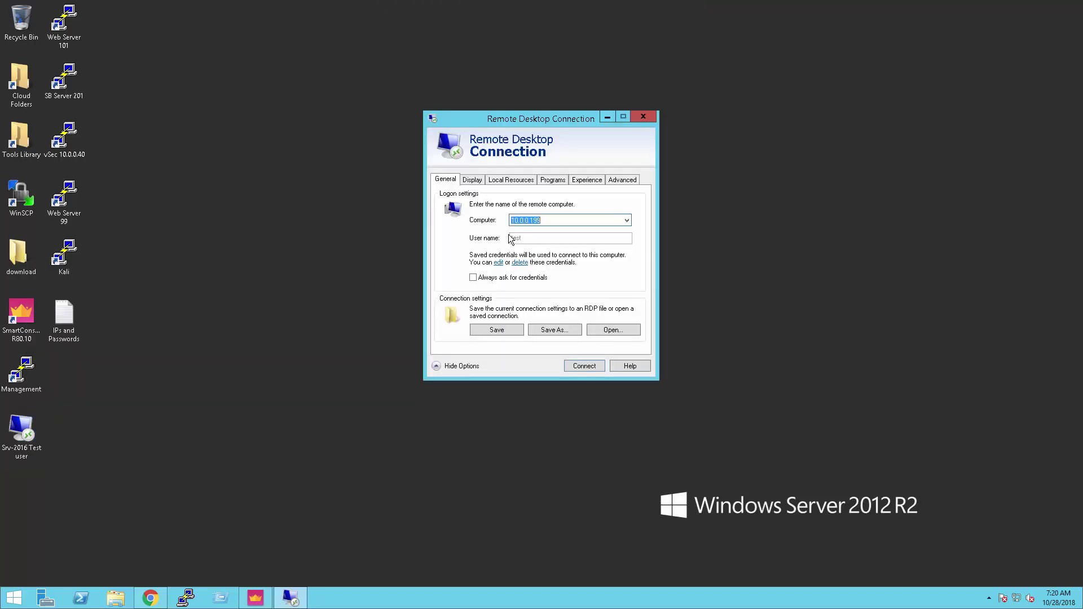
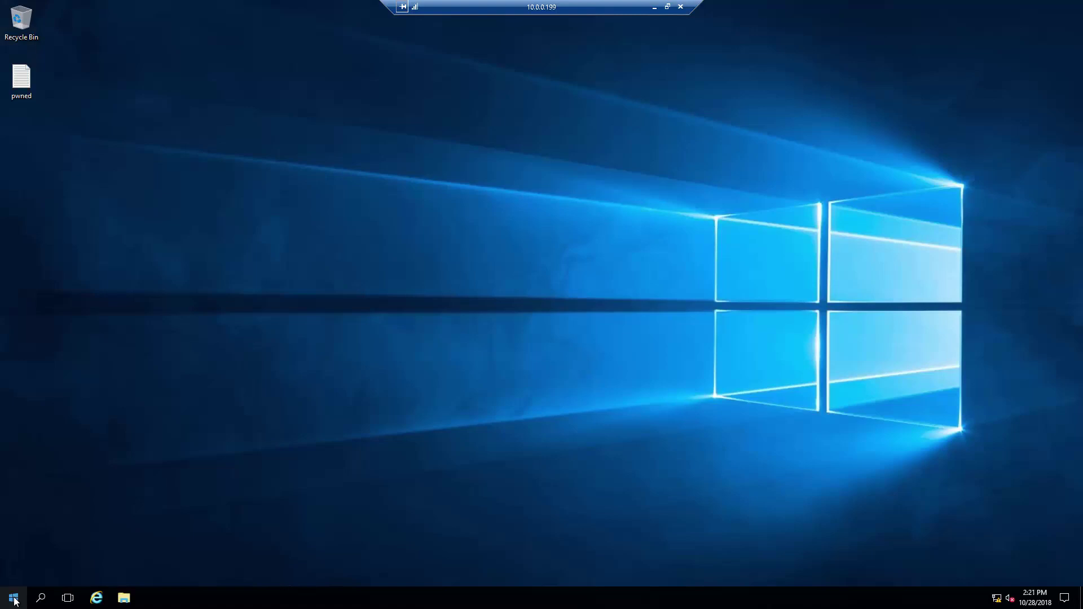
Step: Open Computer Management on the remote server and list its local user accounts
right_click(13, 597)
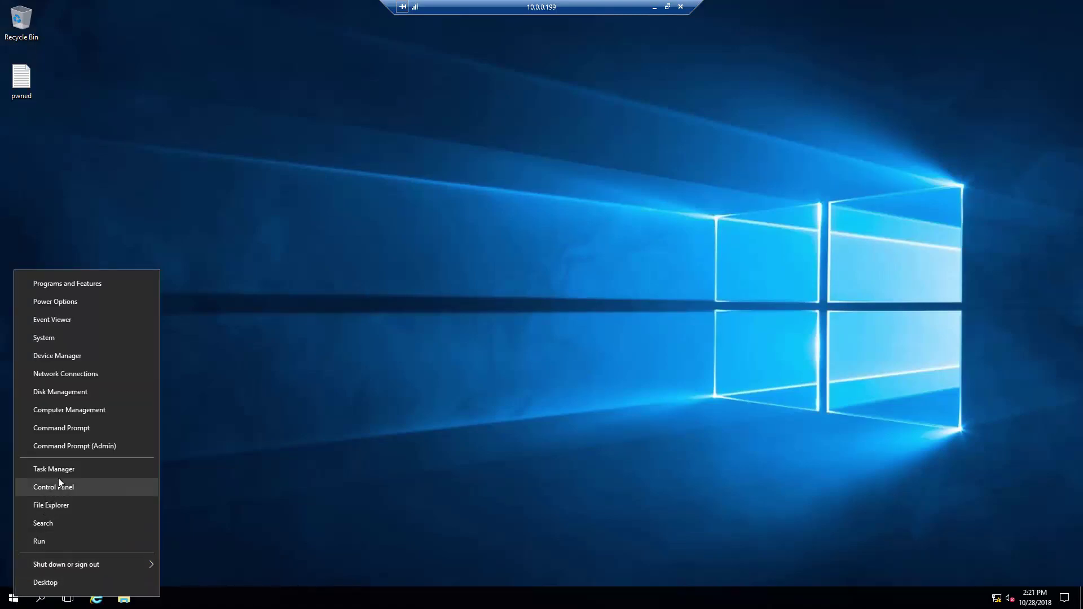
click(65, 412)
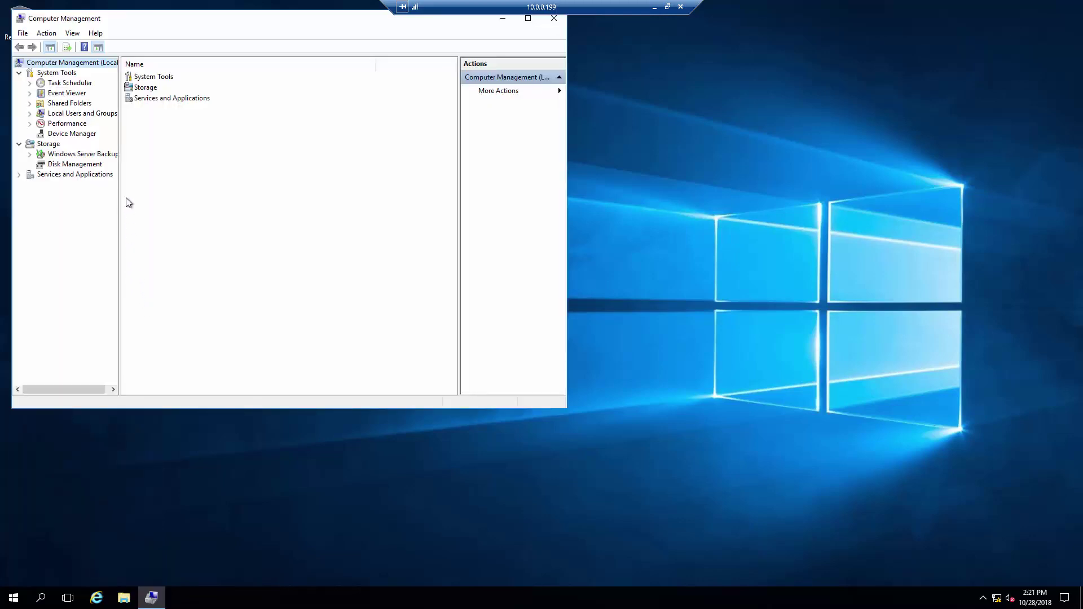
click(30, 113)
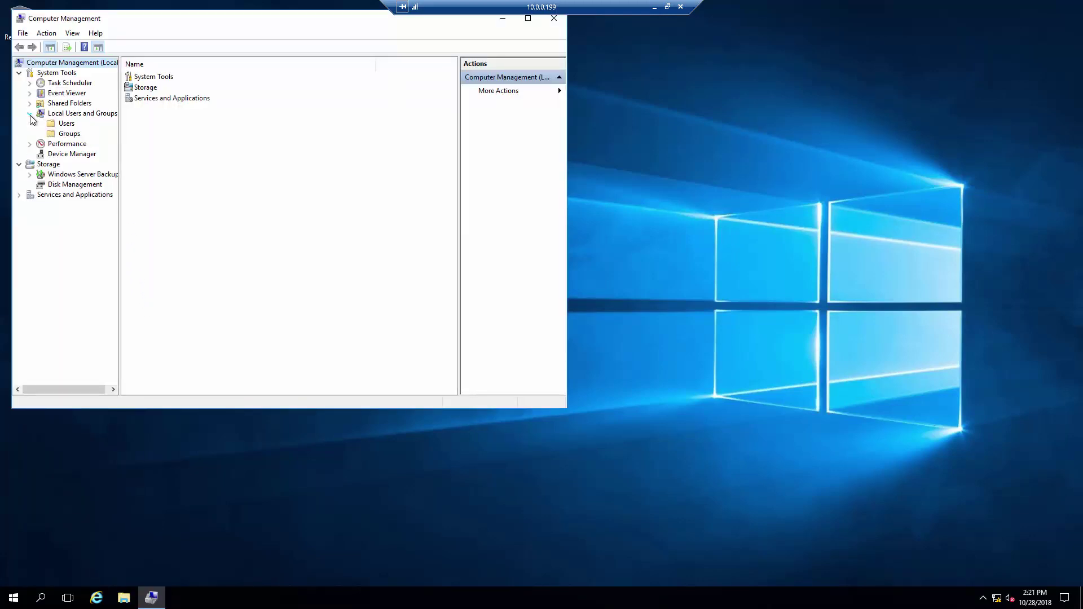
click(66, 124)
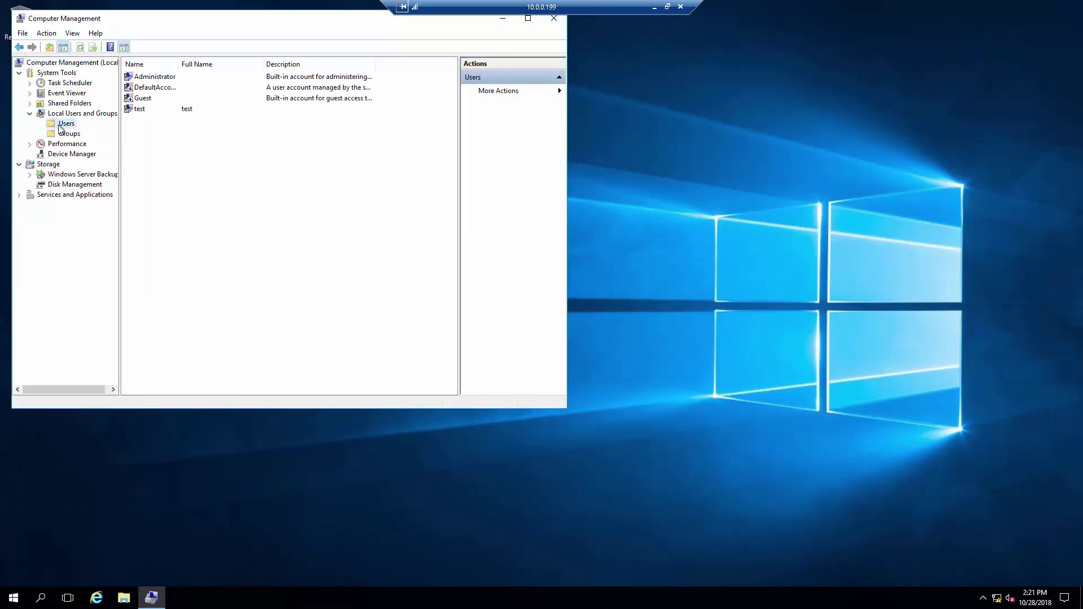
Step: Check the group memberships of the test account, cancel its properties and close Computer Management
click(140, 111)
double_click(140, 111)
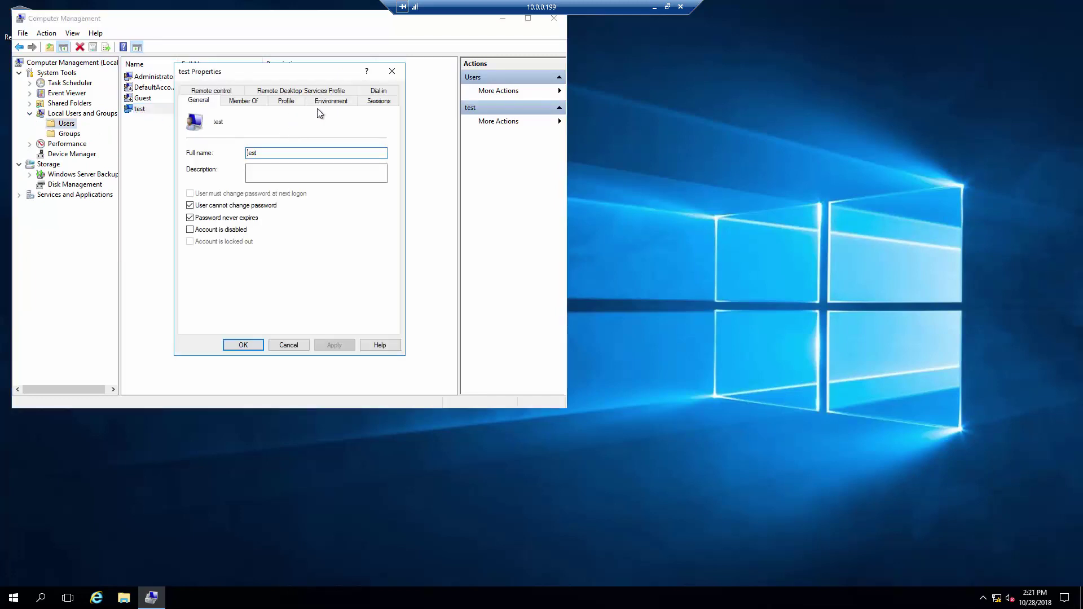
click(248, 102)
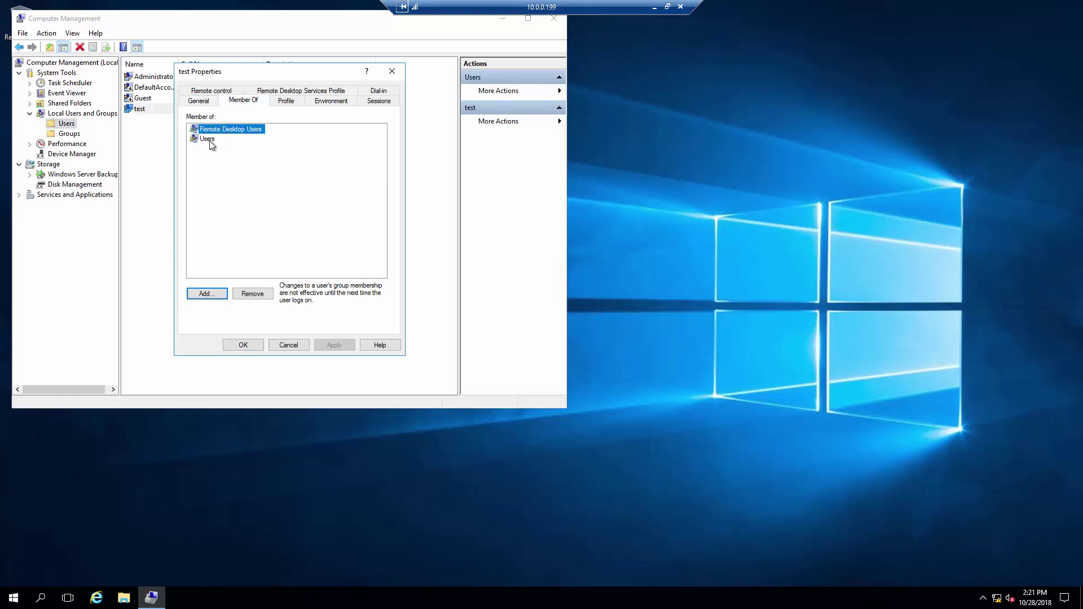
click(208, 140)
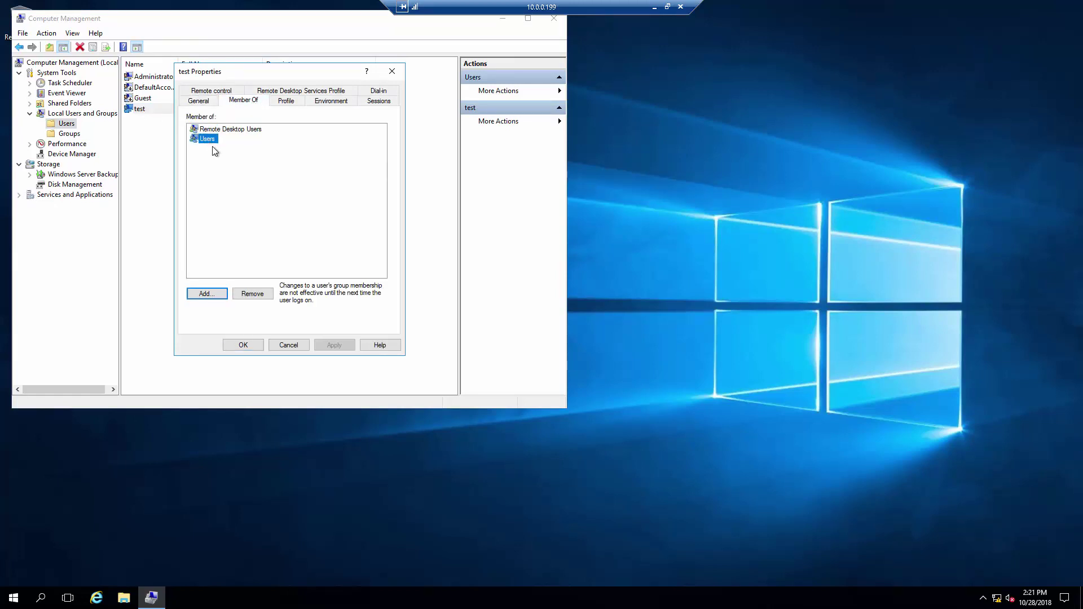
click(293, 345)
click(154, 77)
click(554, 18)
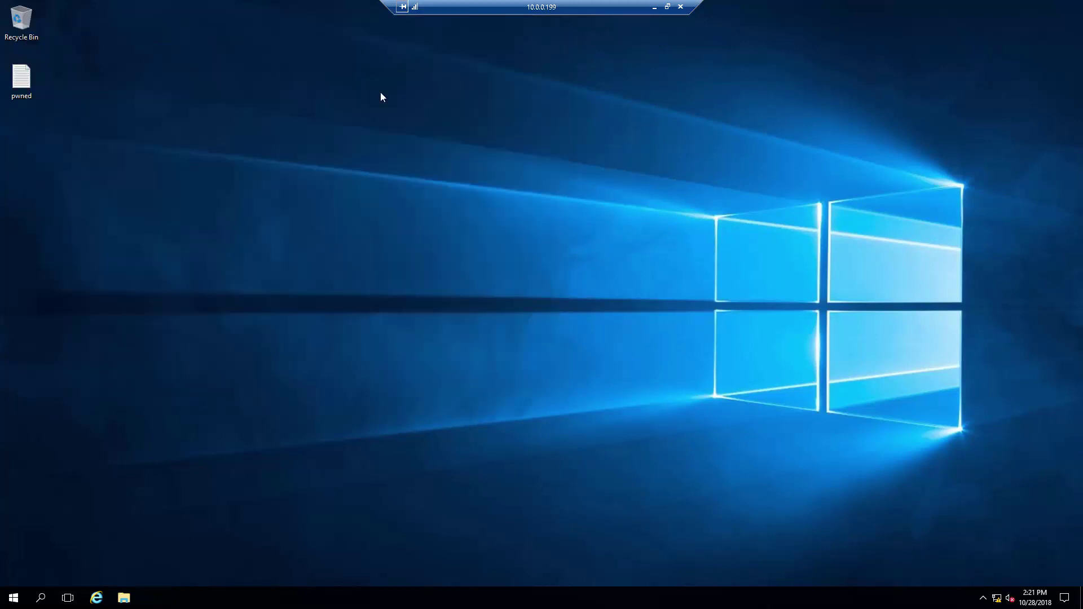
Step: Browse the contents of the C: drive on the remote server in File Explorer
click(128, 596)
double_click(510, 286)
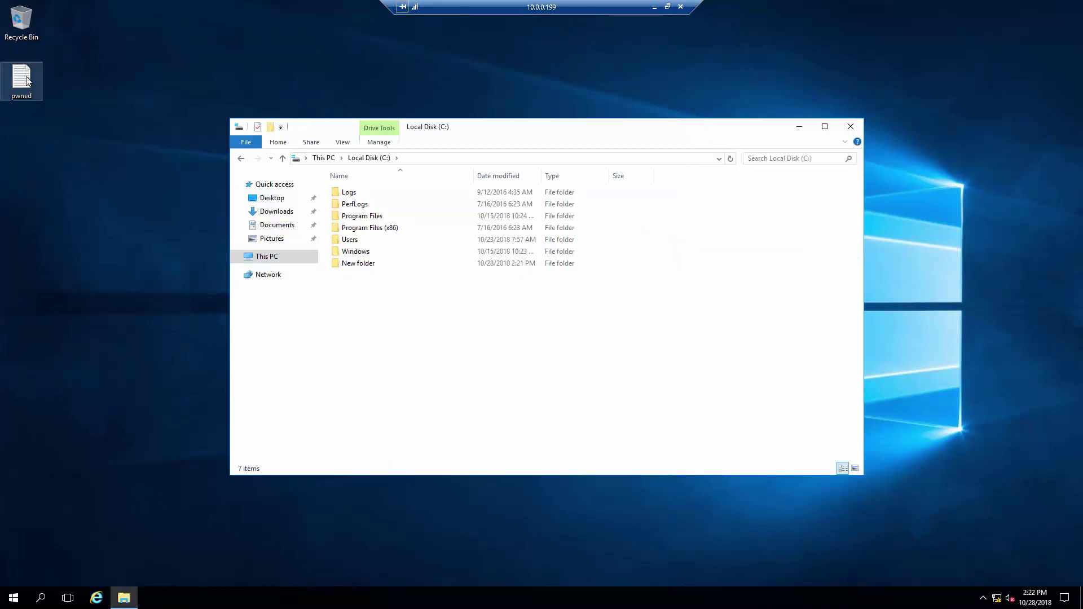
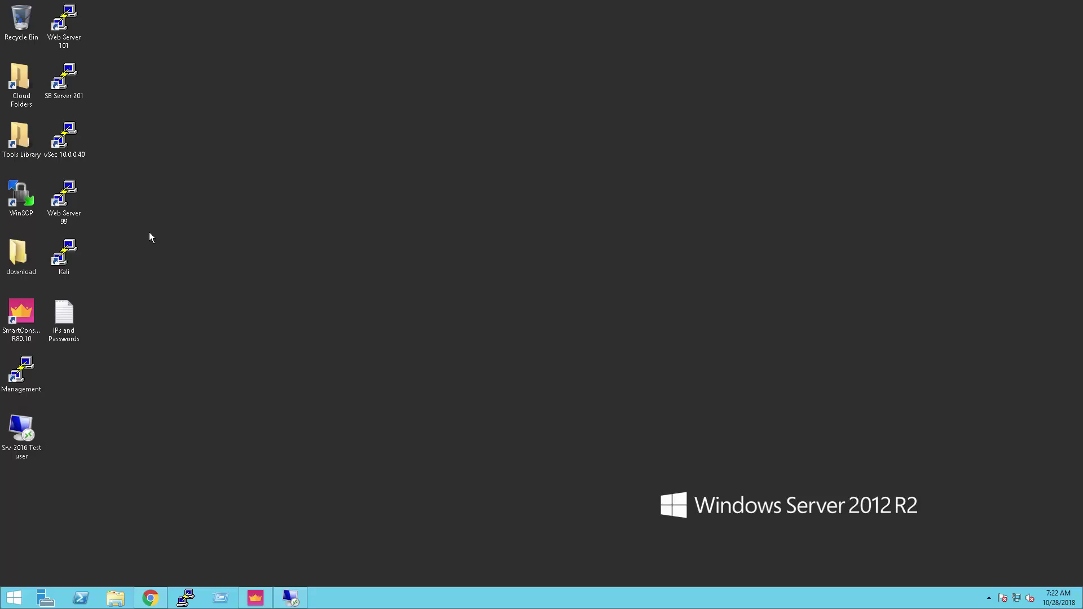
Step: Open a PuTTY session to the Kali machine
double_click(70, 248)
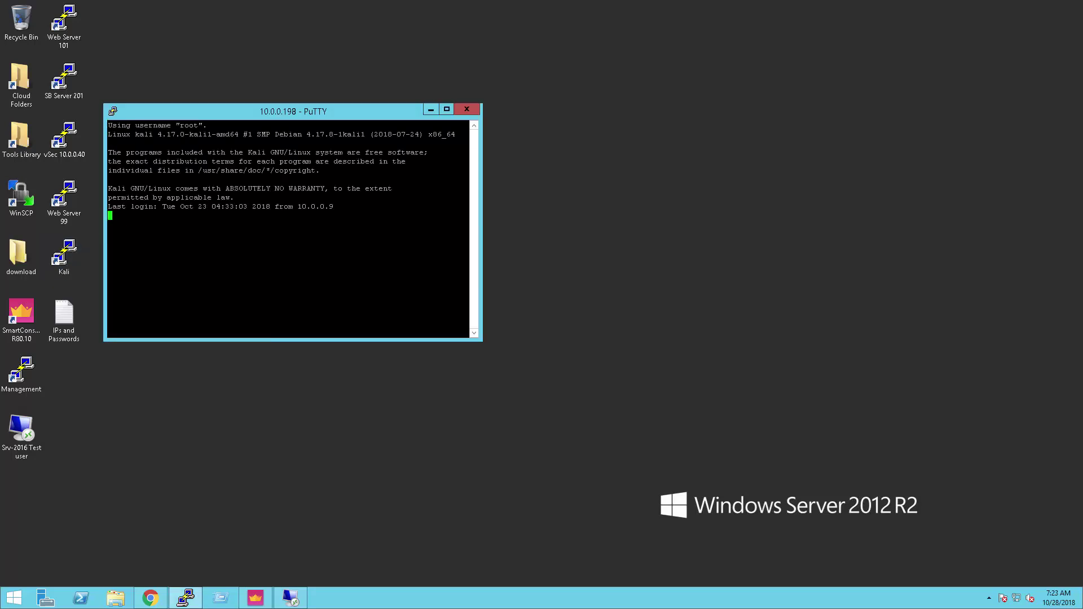
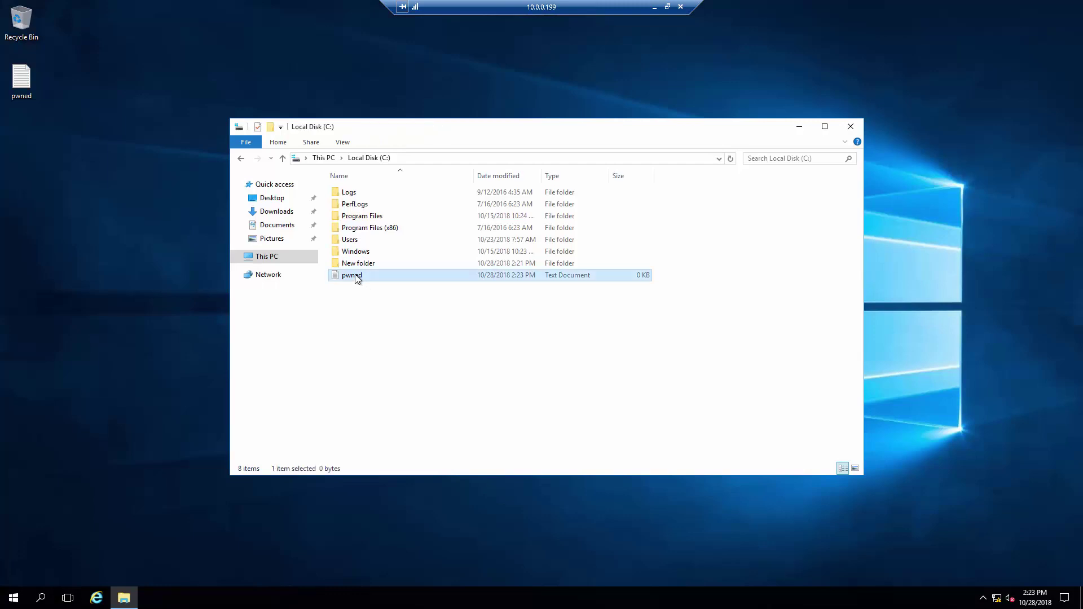
Step: Permanently delete the pwned text file from the remote server's C: drive, authorizing it with the administrator password
key(shift+Delete)
key(Return)
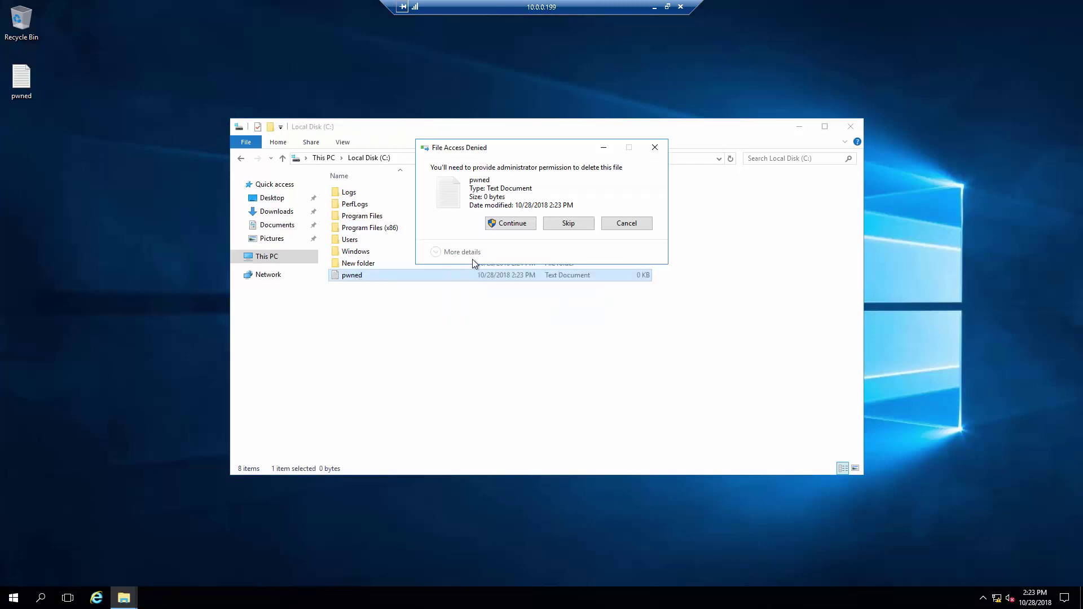
click(505, 224)
text(••••••••)
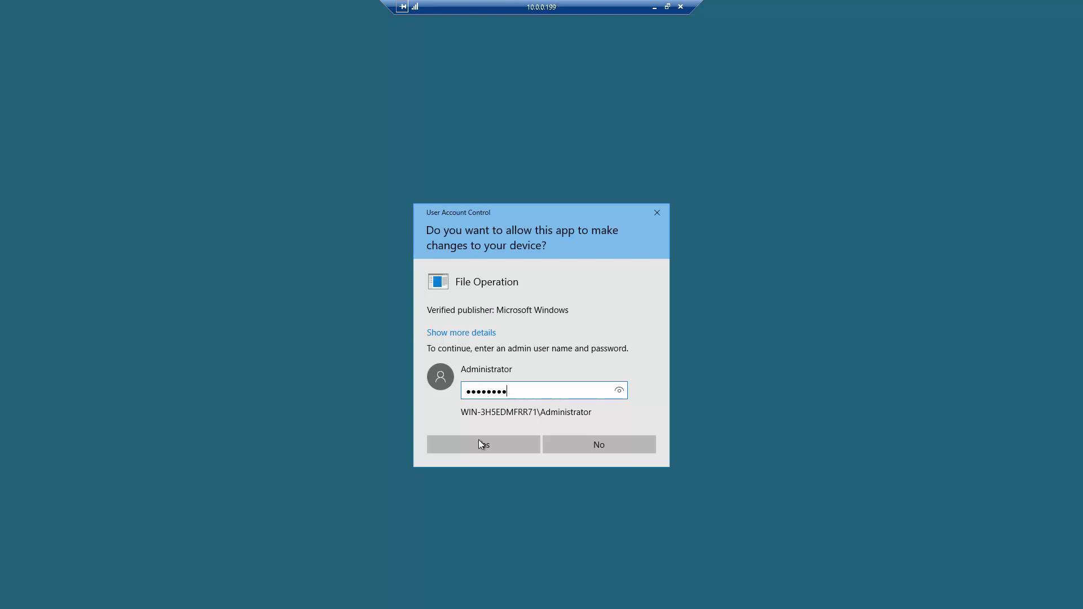
click(478, 445)
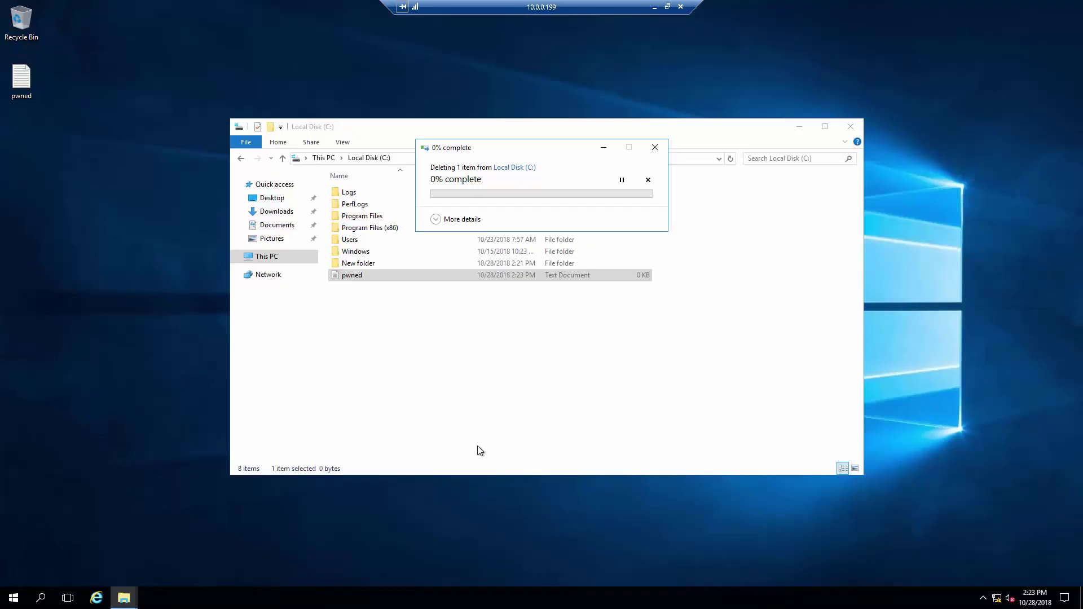
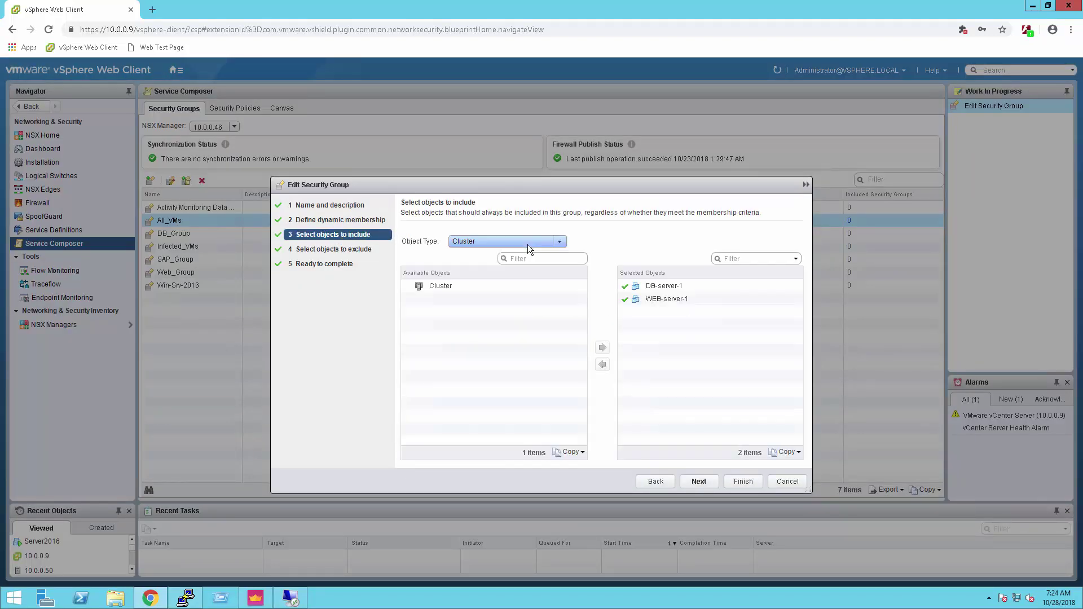
Step: Add the Server2016 virtual machine to the included objects of the All_VMs security group and finish the edit
click(530, 244)
drag(562, 275, 562, 321)
click(491, 314)
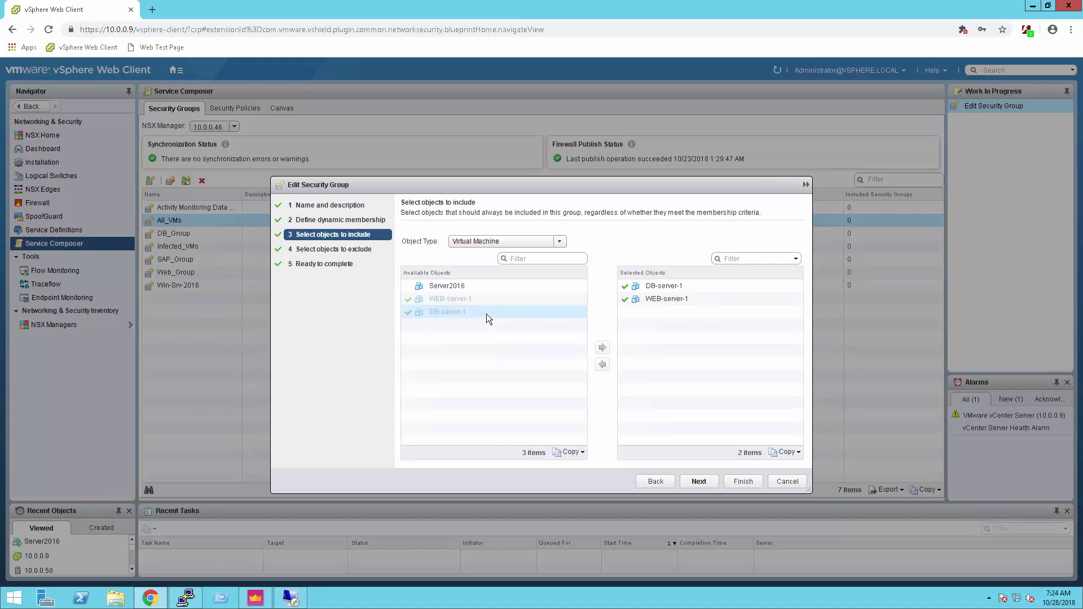
click(412, 289)
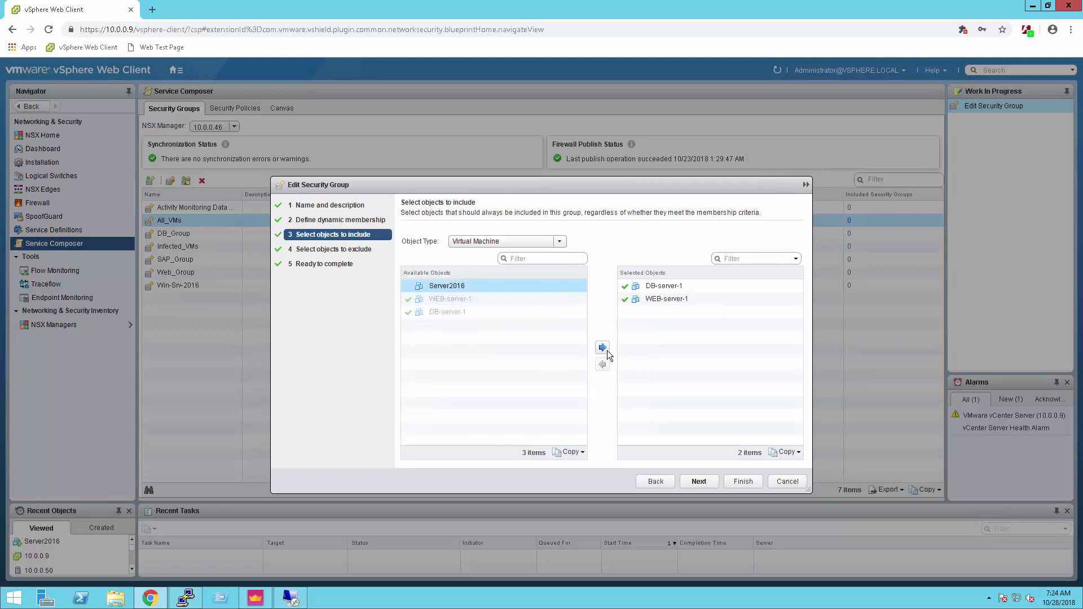
click(603, 347)
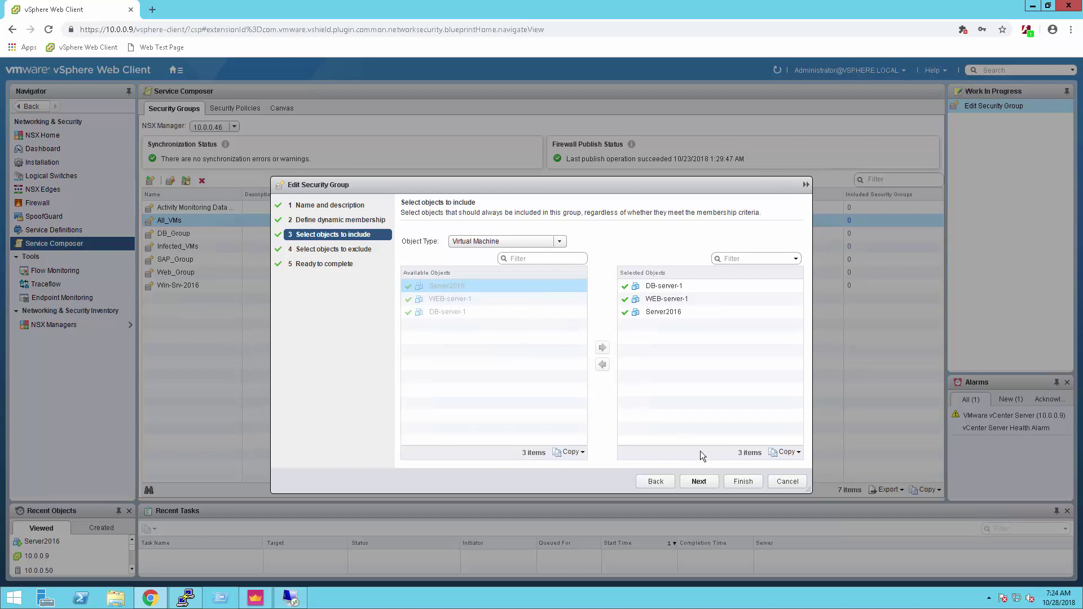
click(742, 481)
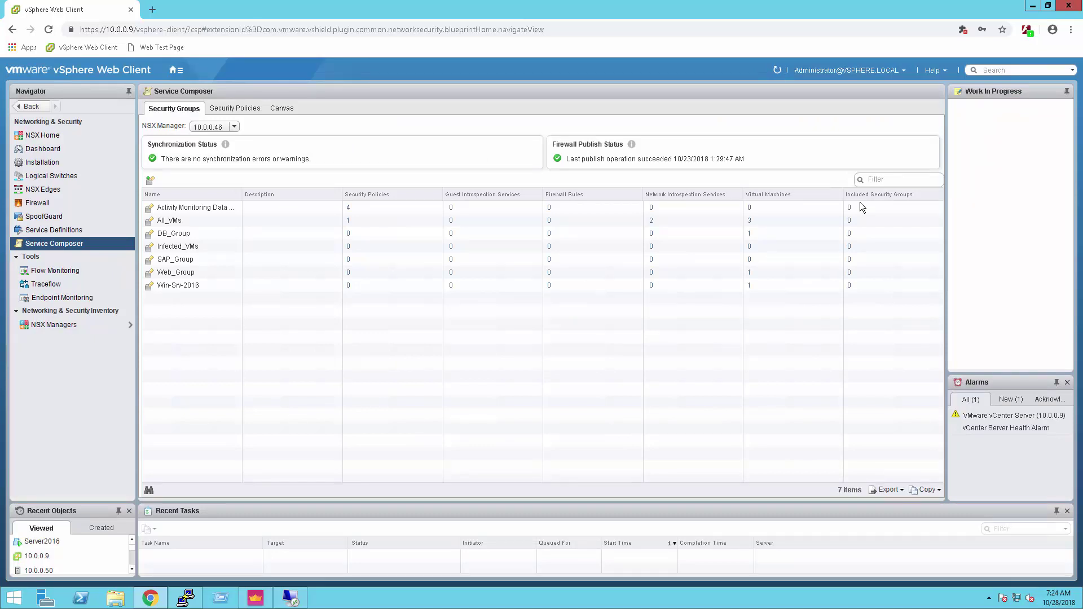
Step: Switch to SmartConsole, search the IPS protections for "eternal" and check the EternalBlue SMB protection in the Optimized profile
click(1031, 6)
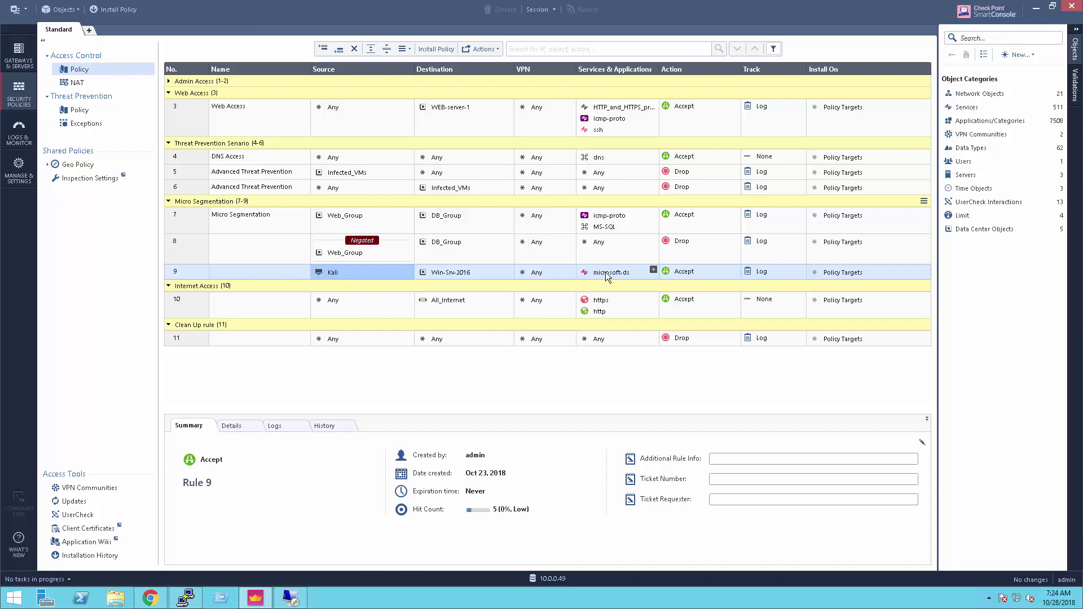
click(77, 108)
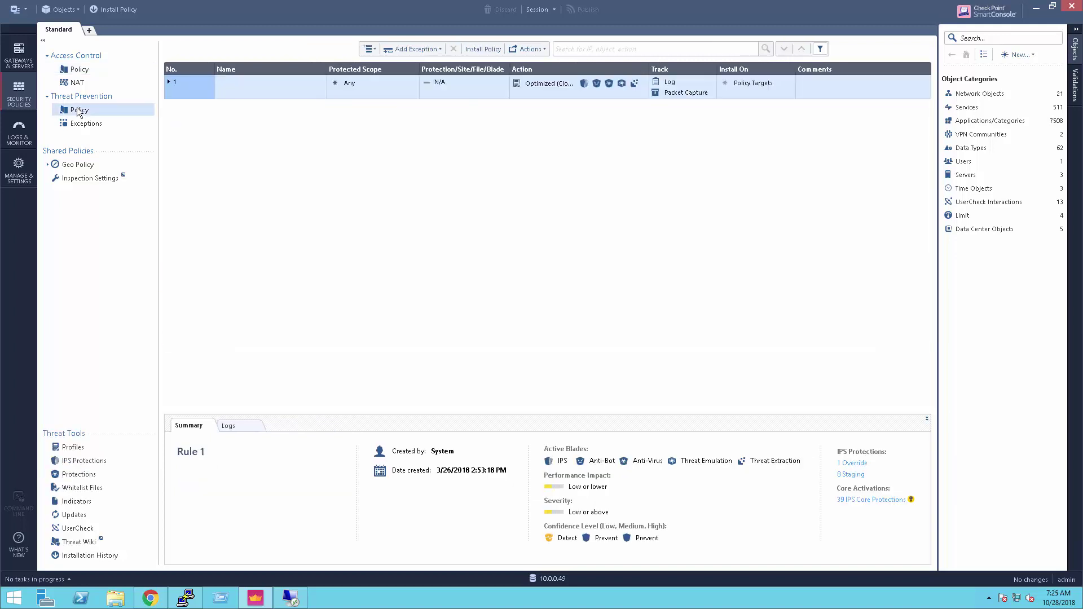
click(84, 460)
click(671, 48)
text(eternal)
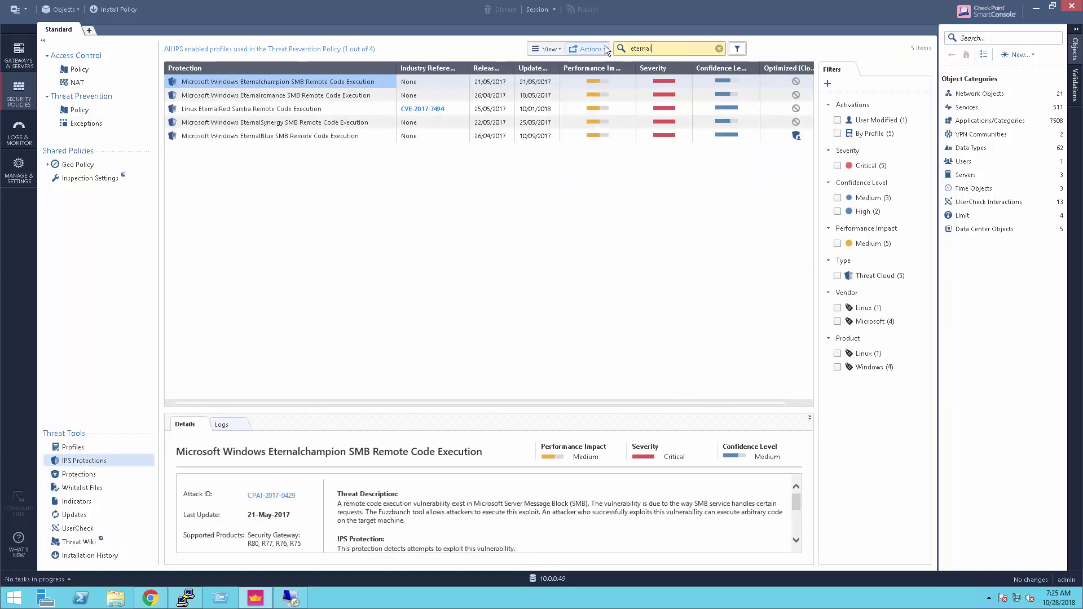
click(796, 137)
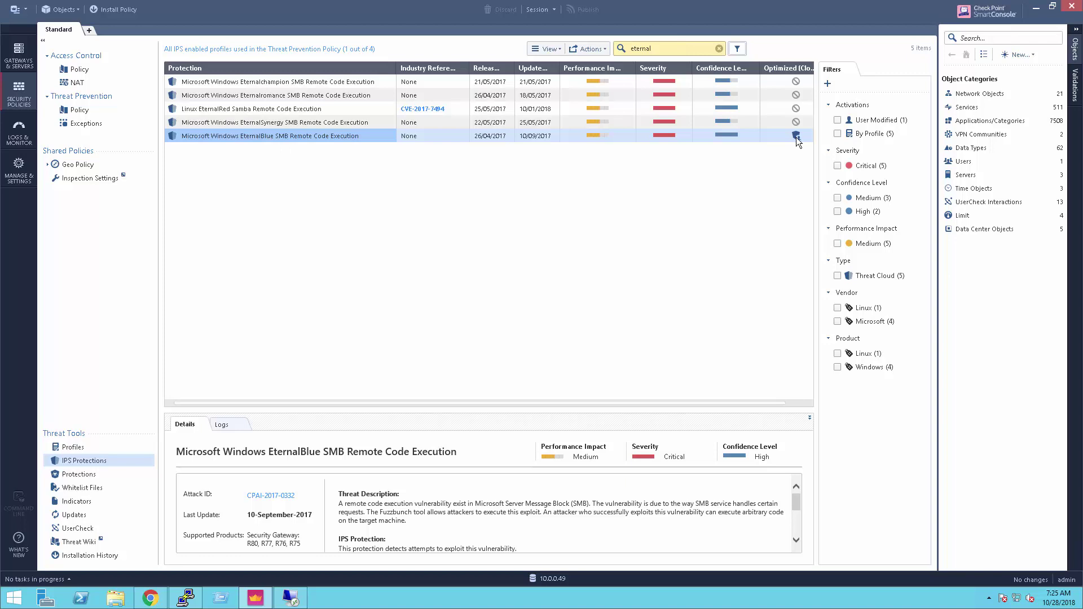
Step: Install the Standard package's Threat Prevention policy on Check_Point_CloudGuard_Service-LAB-Cluster
click(80, 110)
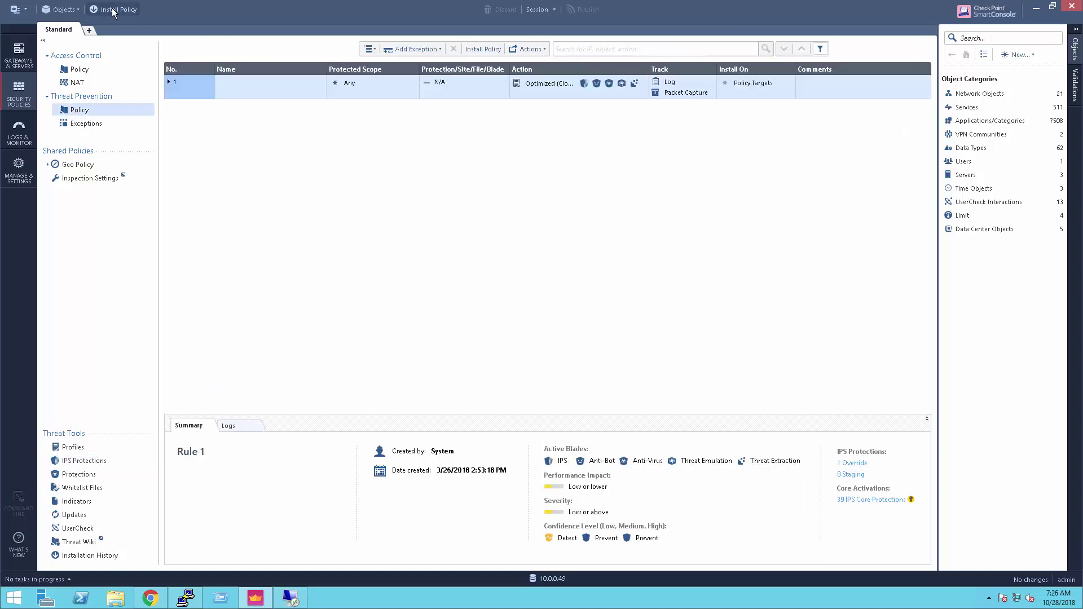
click(113, 10)
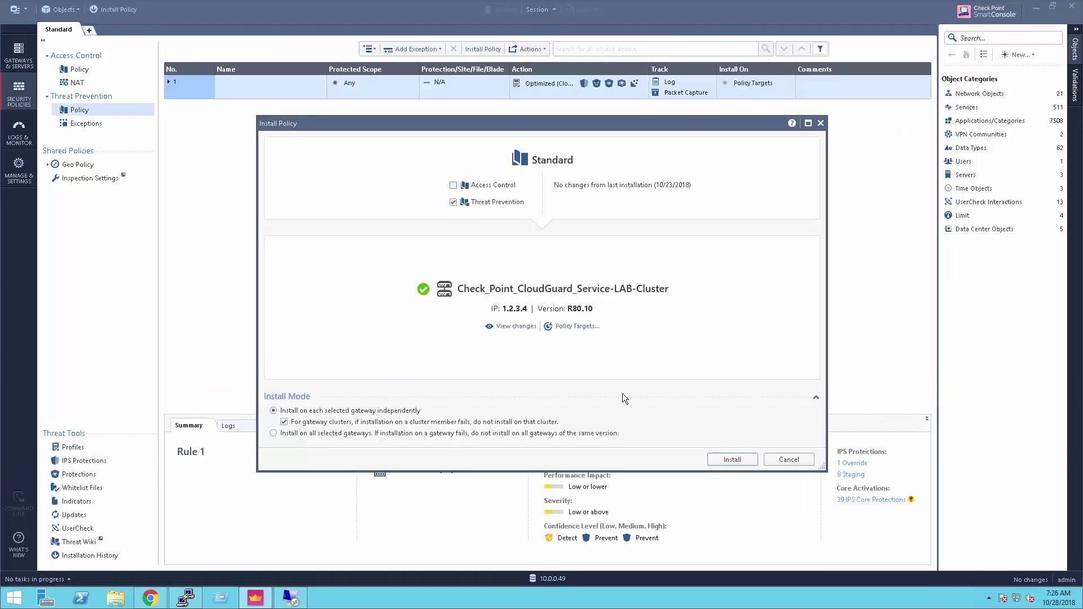
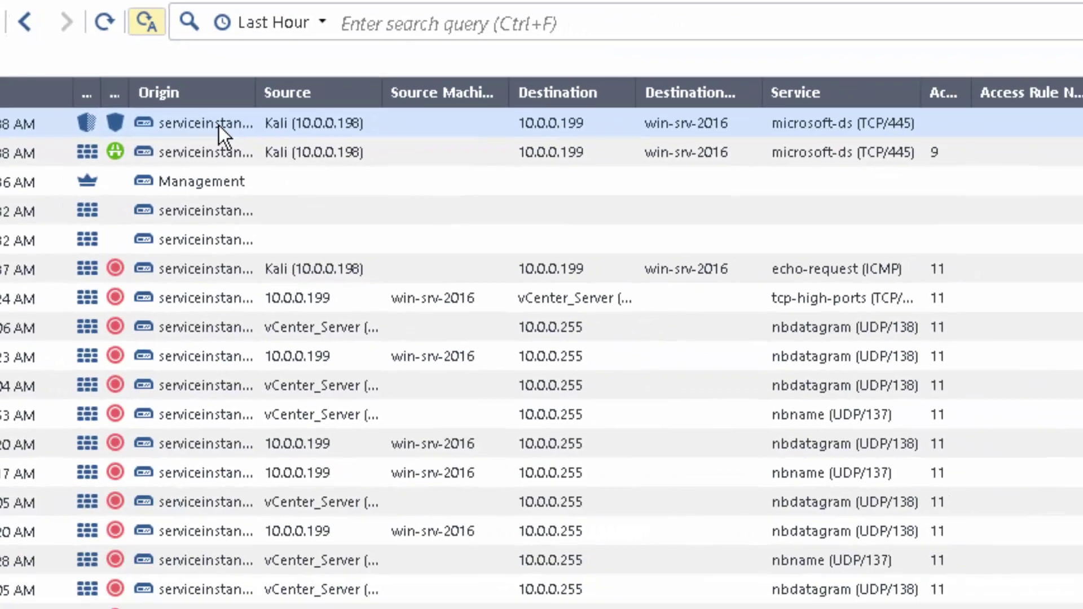
Step: Open the newest Windows SMB Protection Violation log from Kali and highlight the EternalBlue attack information
double_click(219, 125)
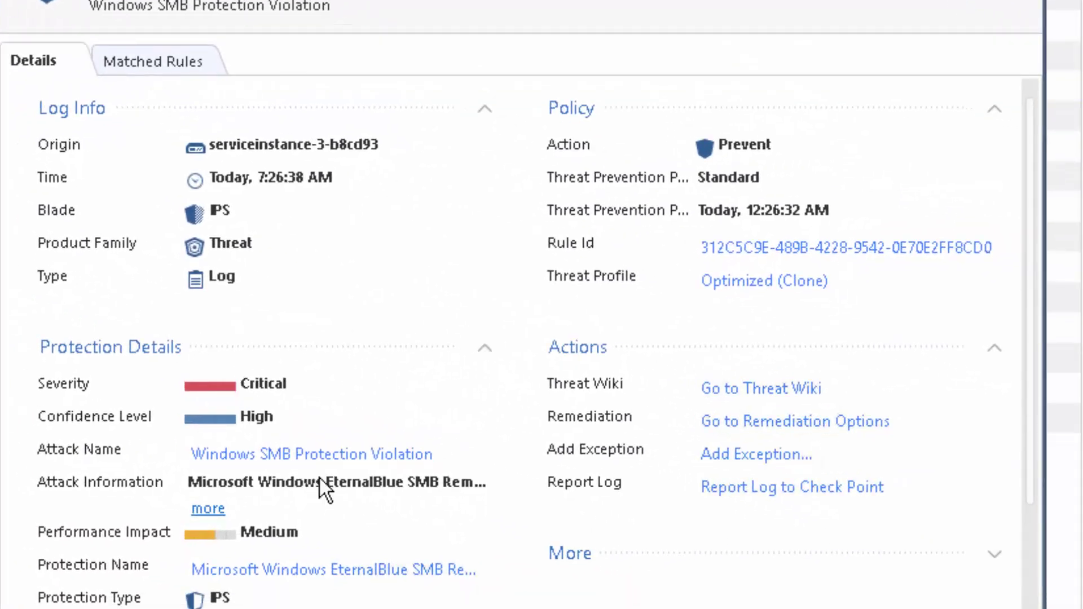
drag(323, 481, 446, 486)
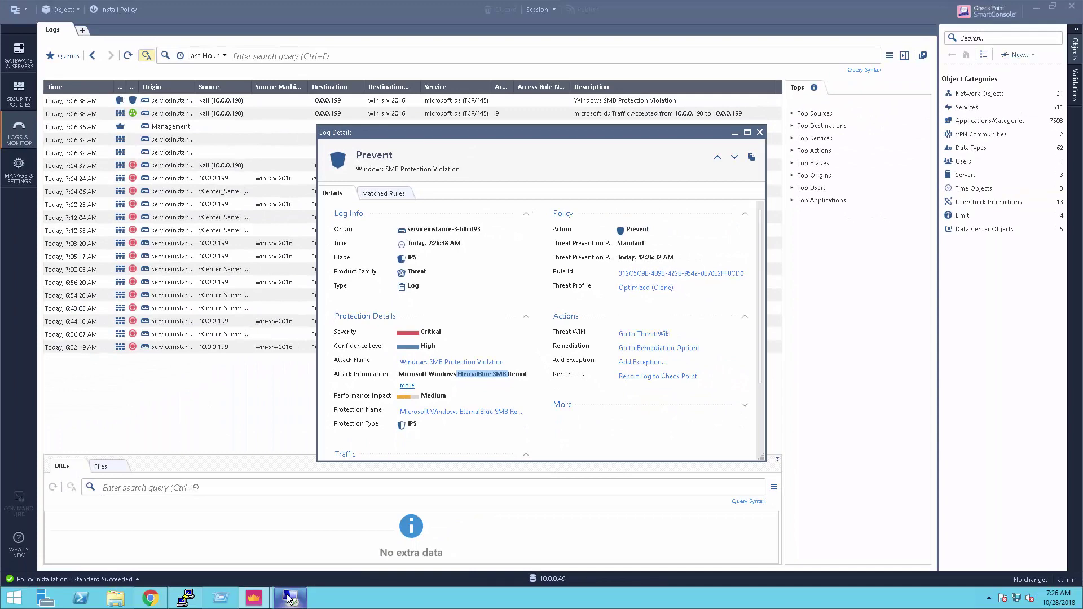
Step: Check the remote server's C: drive for a new pwned file and minimize the remote desktop session
click(288, 599)
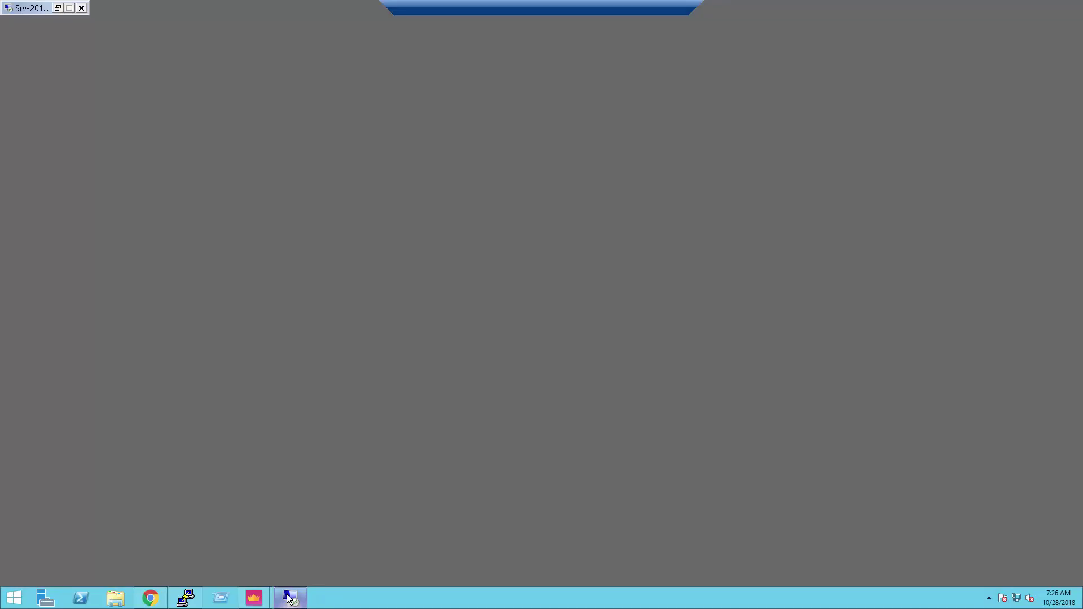
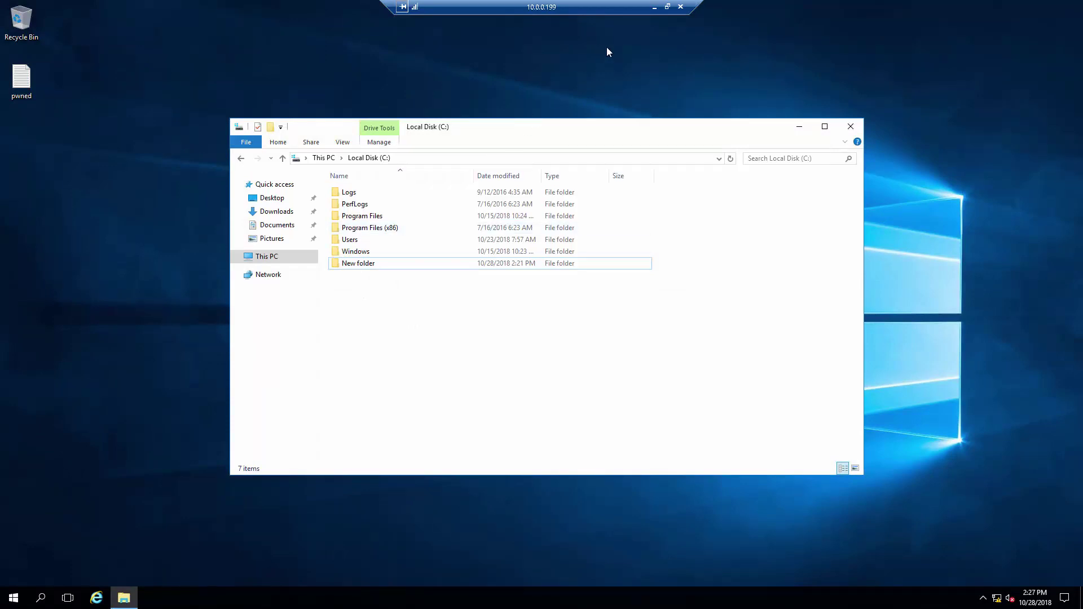
click(654, 8)
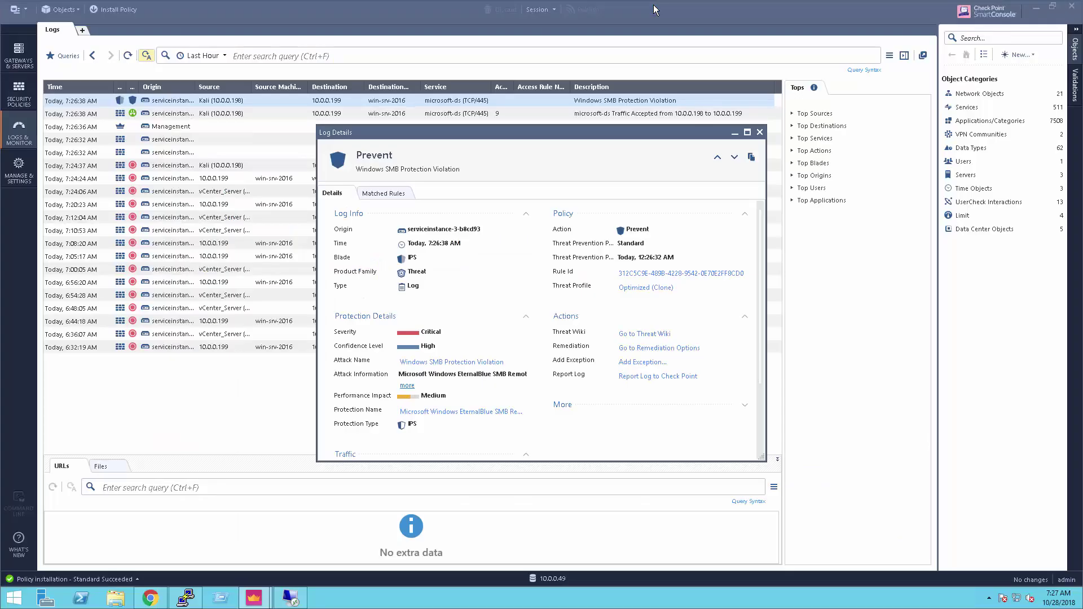